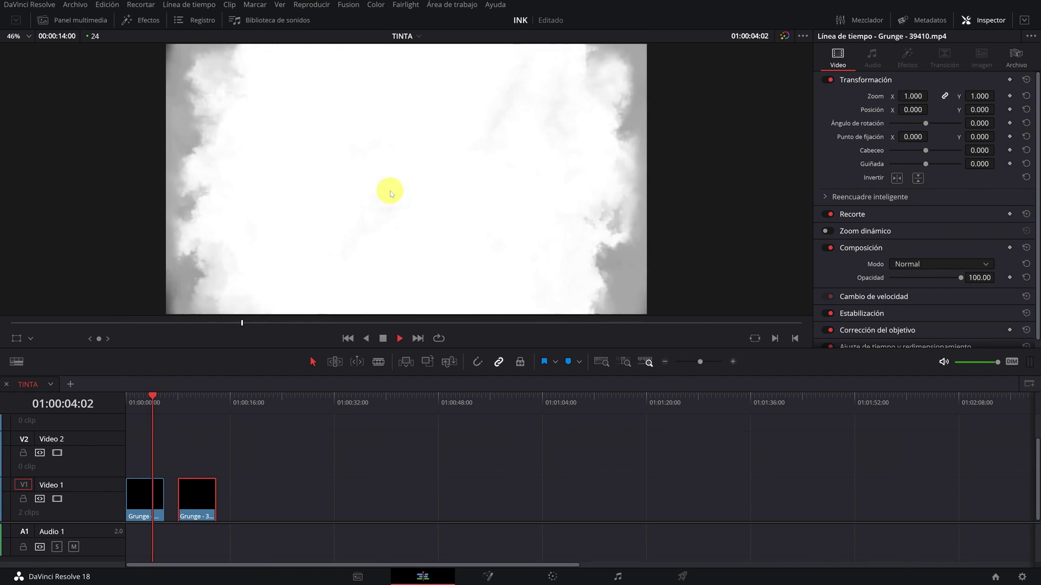
# Preview both Grunge clips, then select the first Grunge clip on Video 1
pyautogui.press('space')
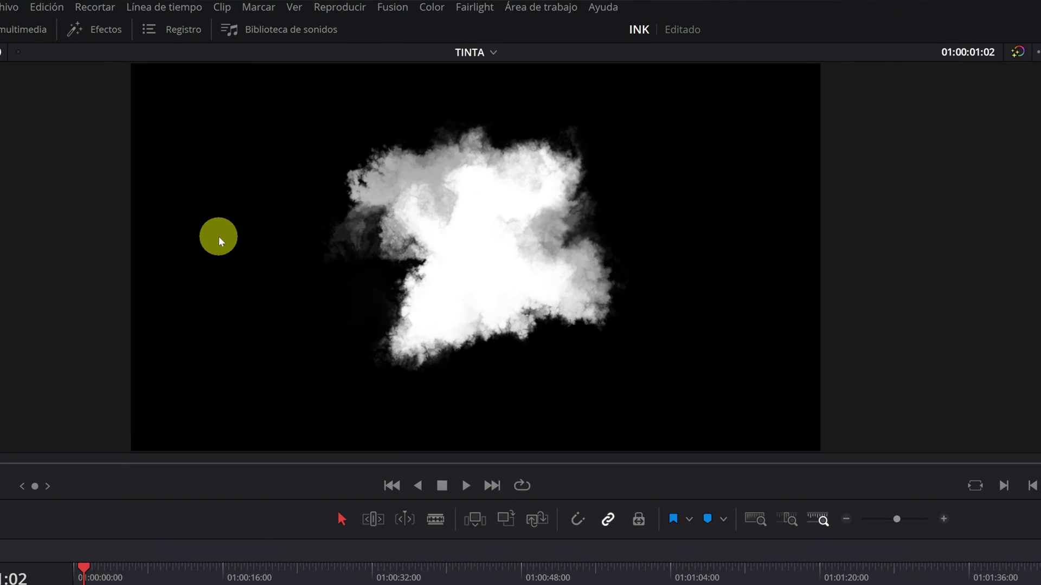
pyautogui.press('space')
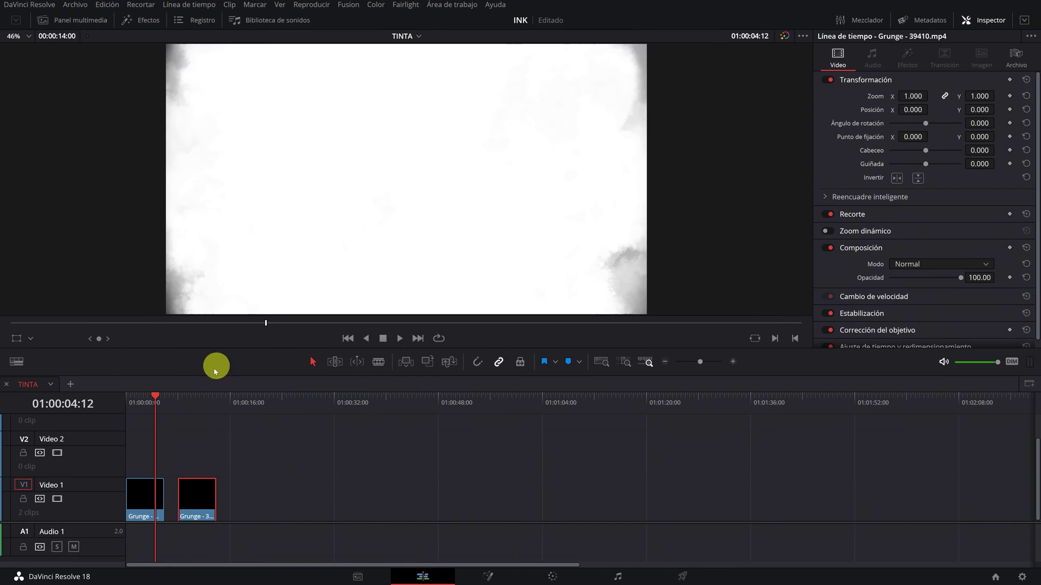
pyautogui.click(183, 409)
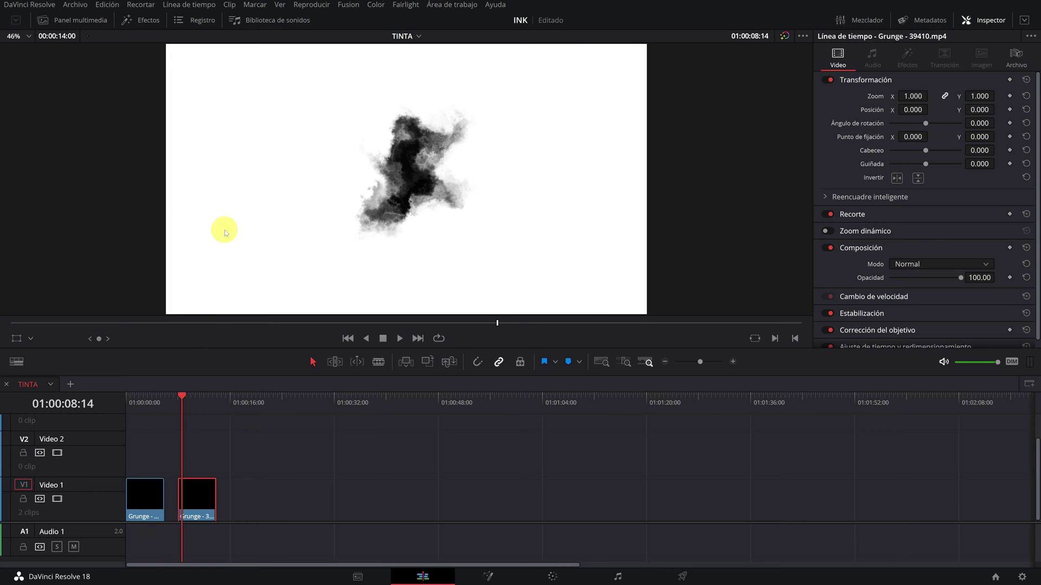
pyautogui.press('space')
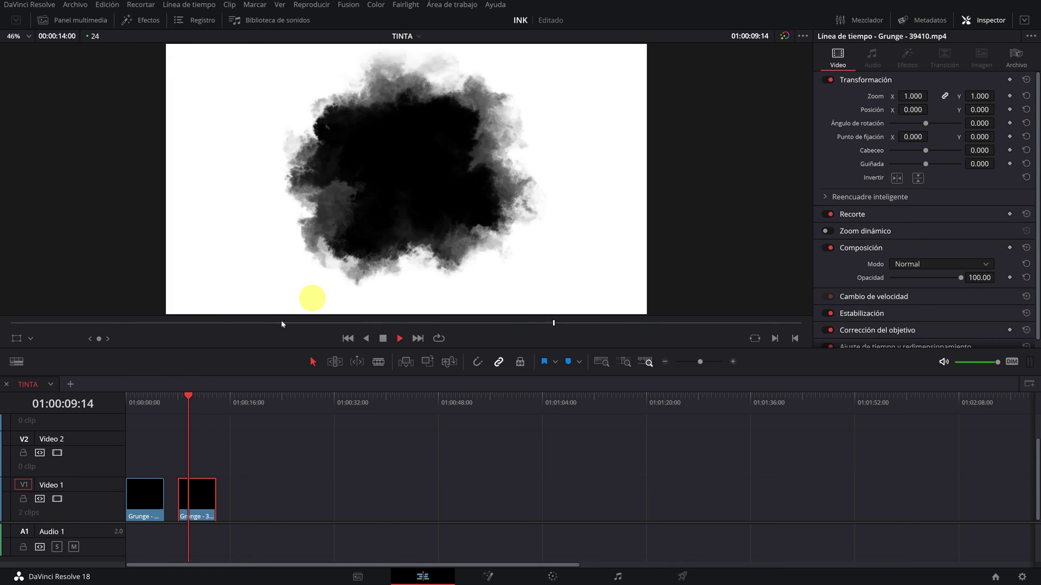
pyautogui.moveTo(198, 396)
pyautogui.mouseDown()
pyautogui.moveTo(210, 401)
pyautogui.moveTo(185, 410)
pyautogui.mouseUp()
pyautogui.click(184, 411)
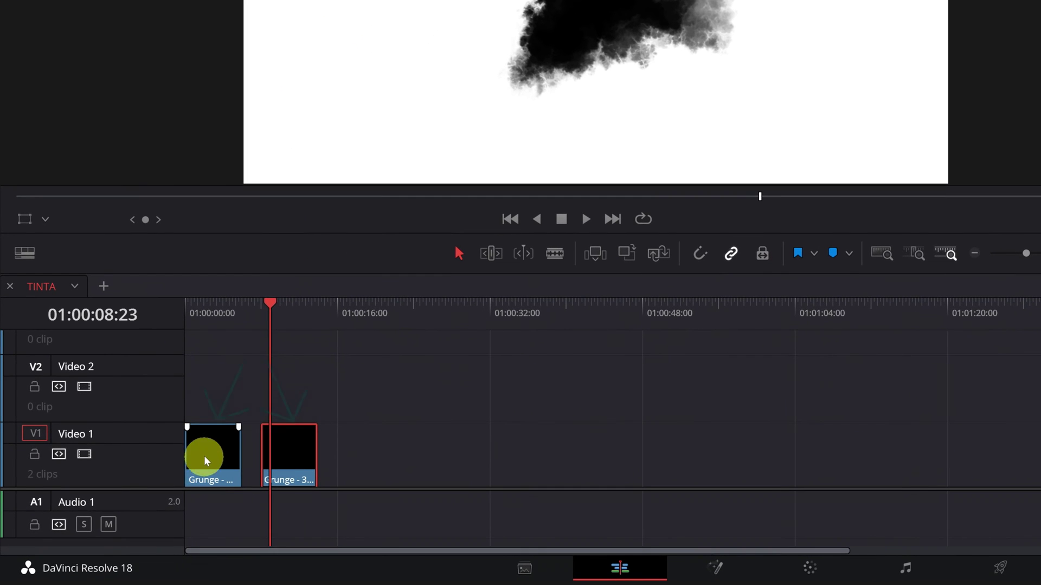
pyautogui.click(206, 460)
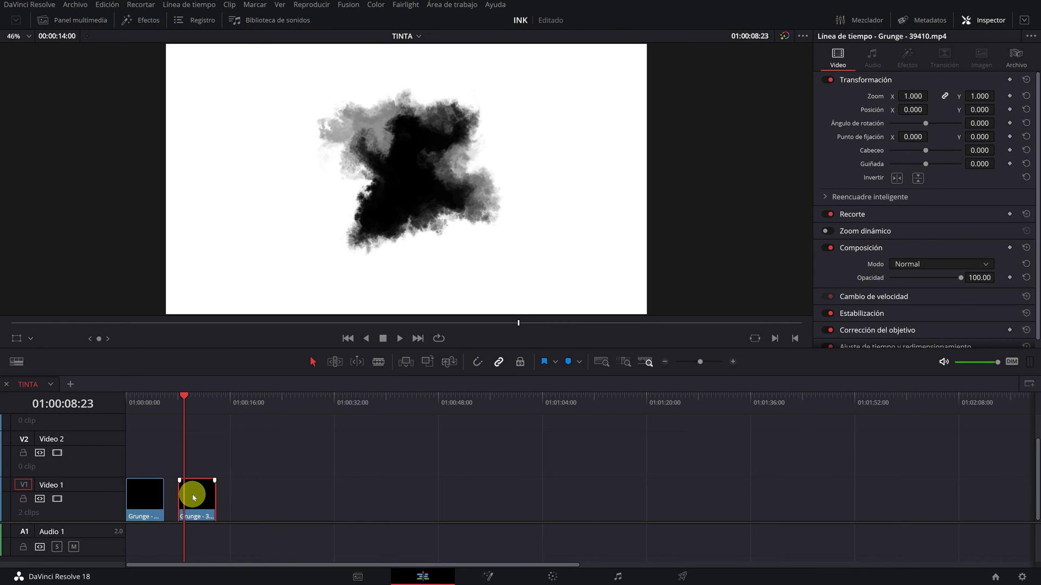
pyautogui.moveTo(139, 403); pyautogui.dragTo(137, 409)
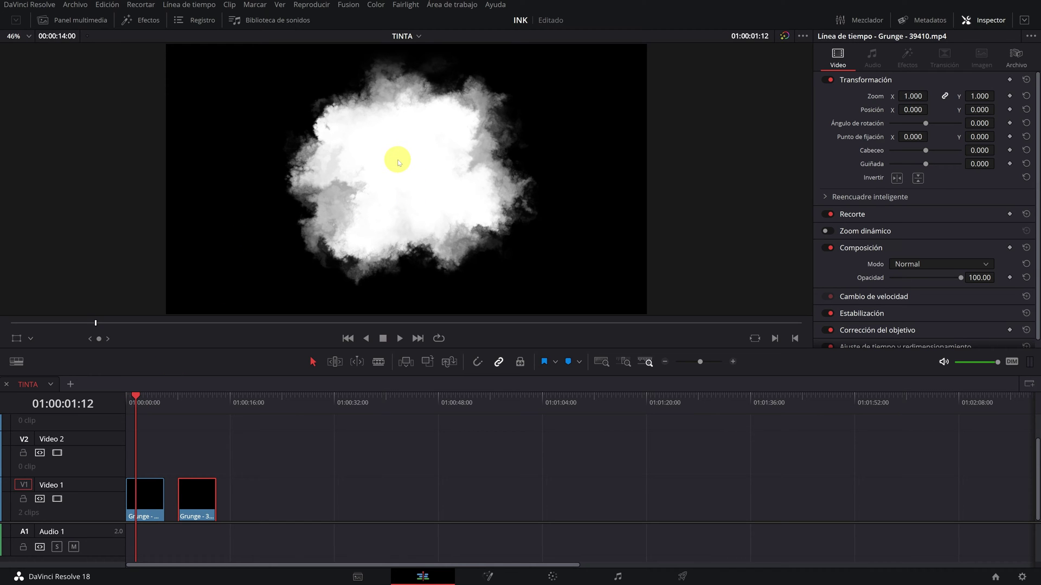
pyautogui.click(139, 490)
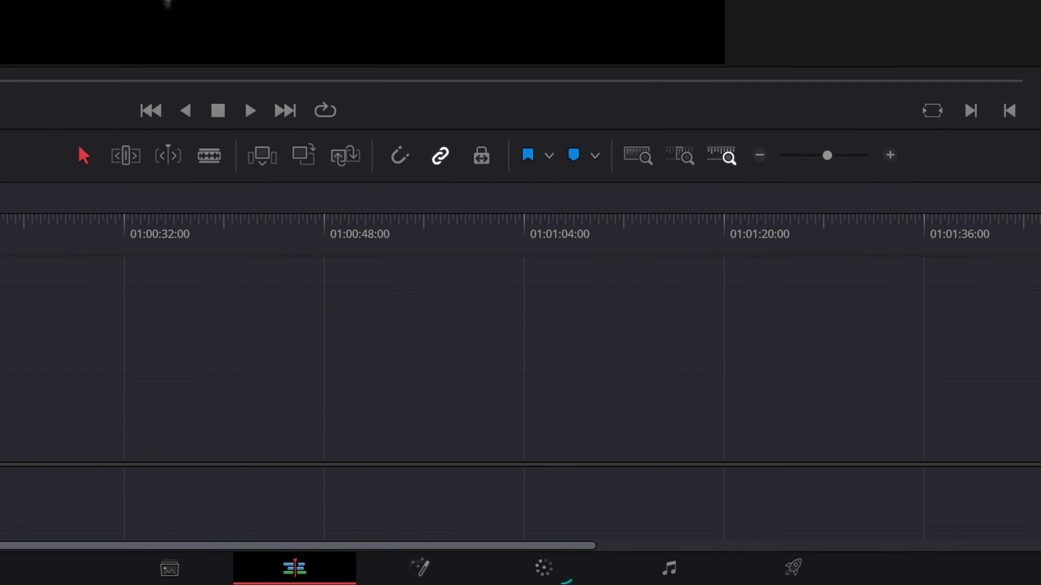
# Move to the Color page and select clip 01 for grading
pyautogui.click(537, 568)
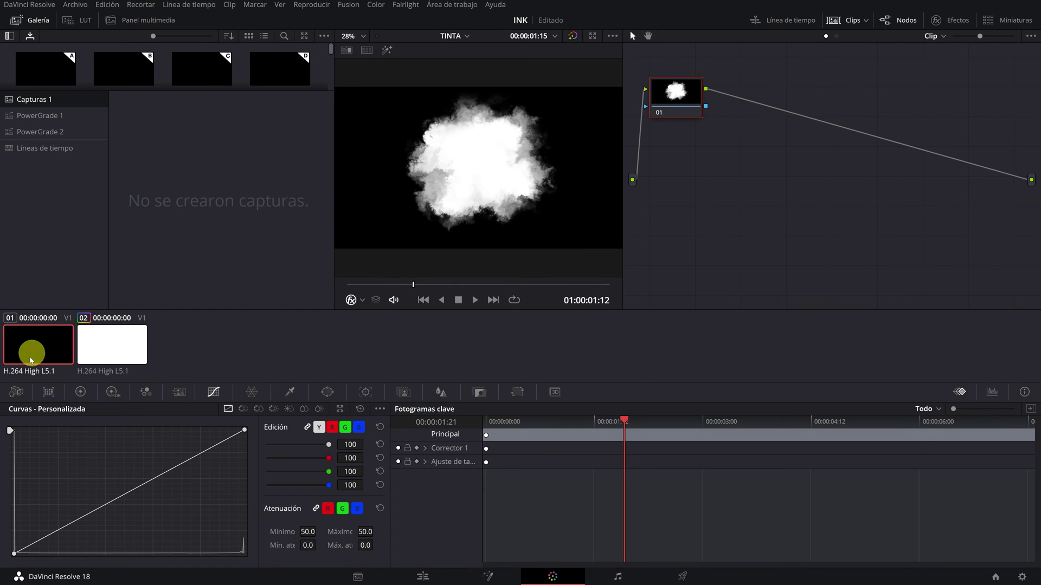
pyautogui.click(844, 21)
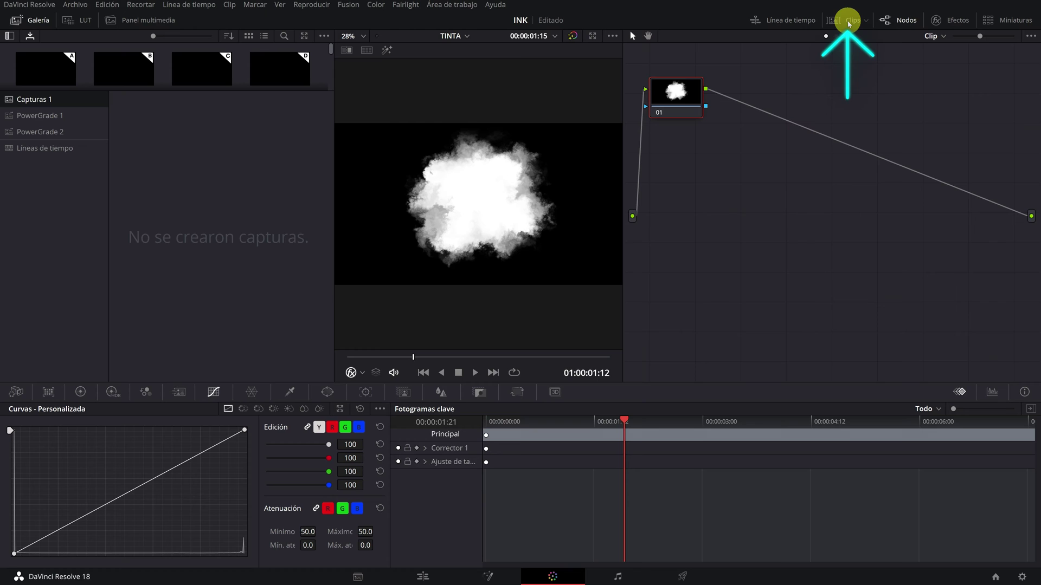
pyautogui.click(849, 21)
pyautogui.click(30, 358)
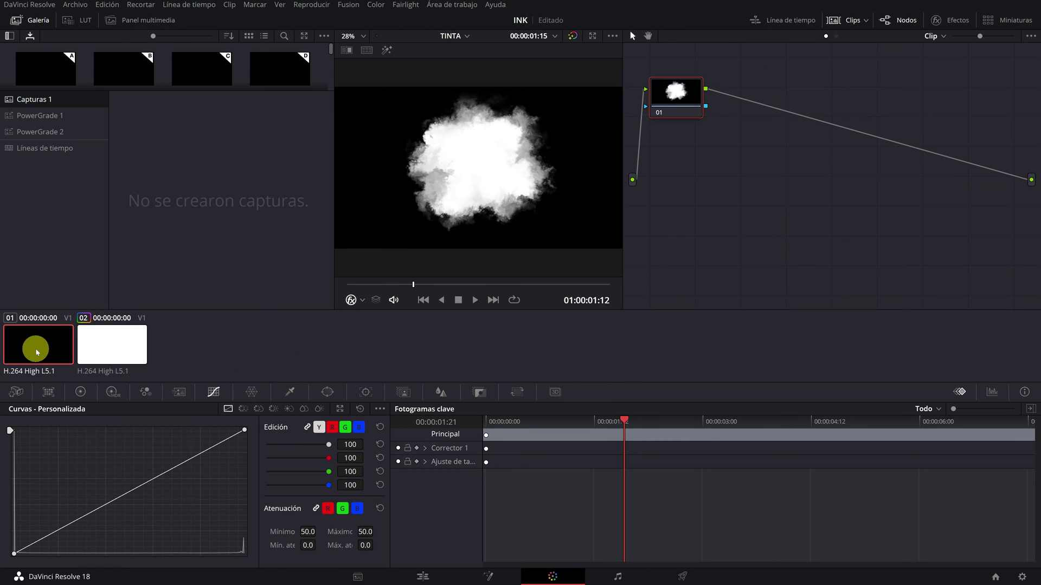
pyautogui.click(117, 349)
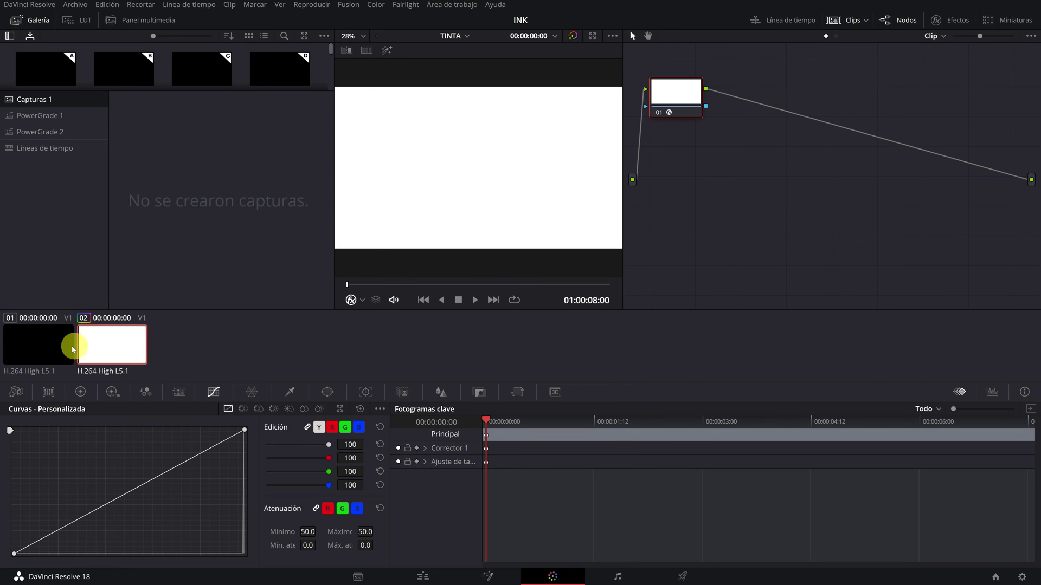
pyautogui.click(22, 352)
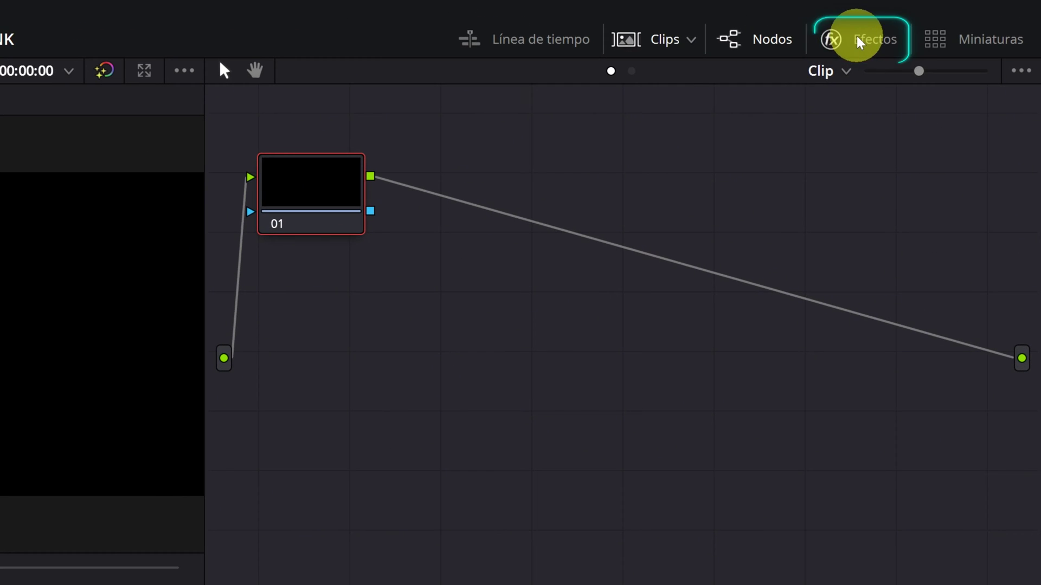
# Search the effects for 'inv' and drop Inversión de color onto node 01
pyautogui.click(859, 40)
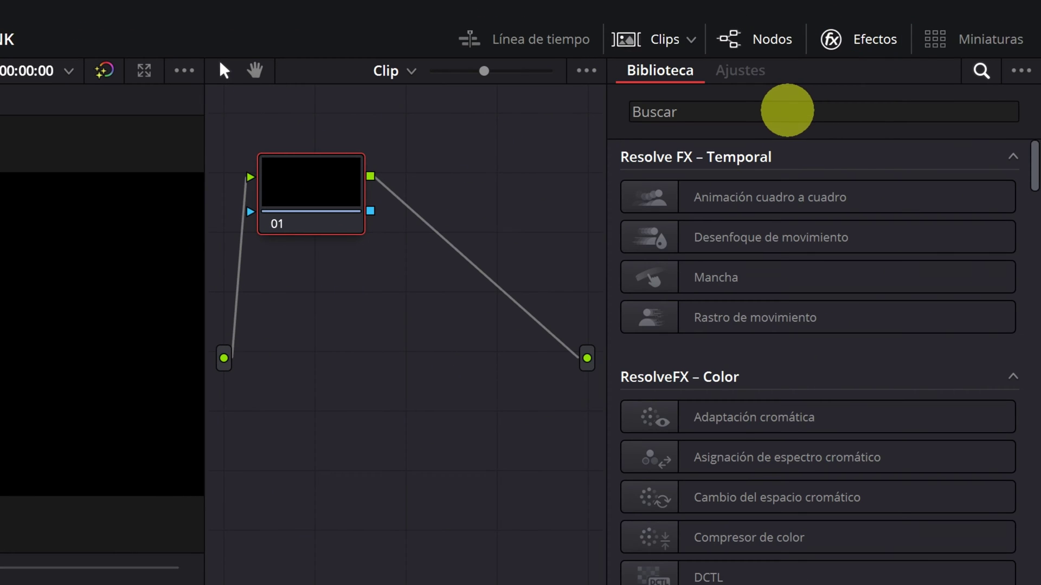
pyautogui.click(786, 109)
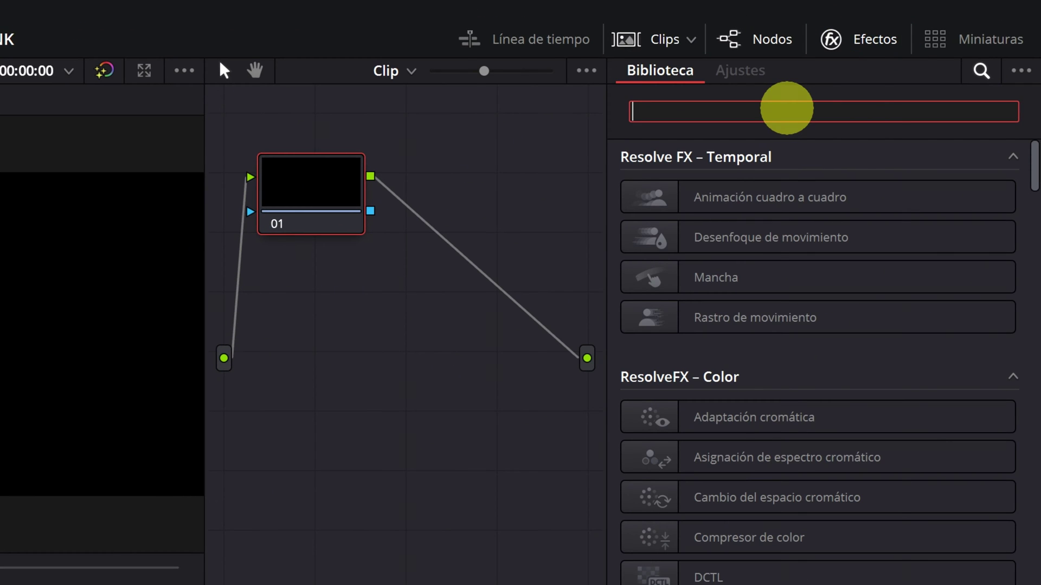
pyautogui.write('inv')
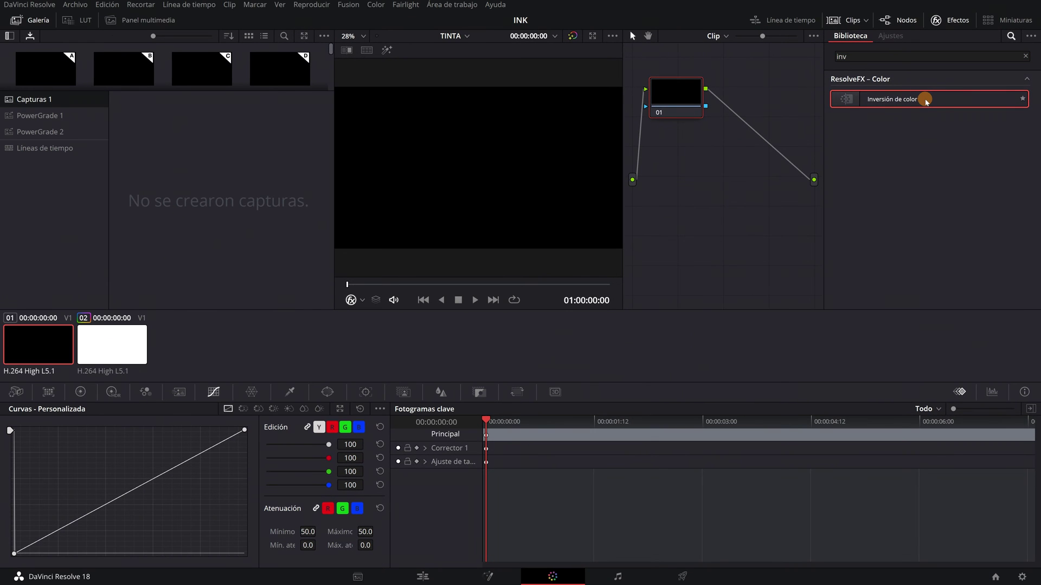
pyautogui.moveTo(924, 99); pyautogui.dragTo(675, 94)
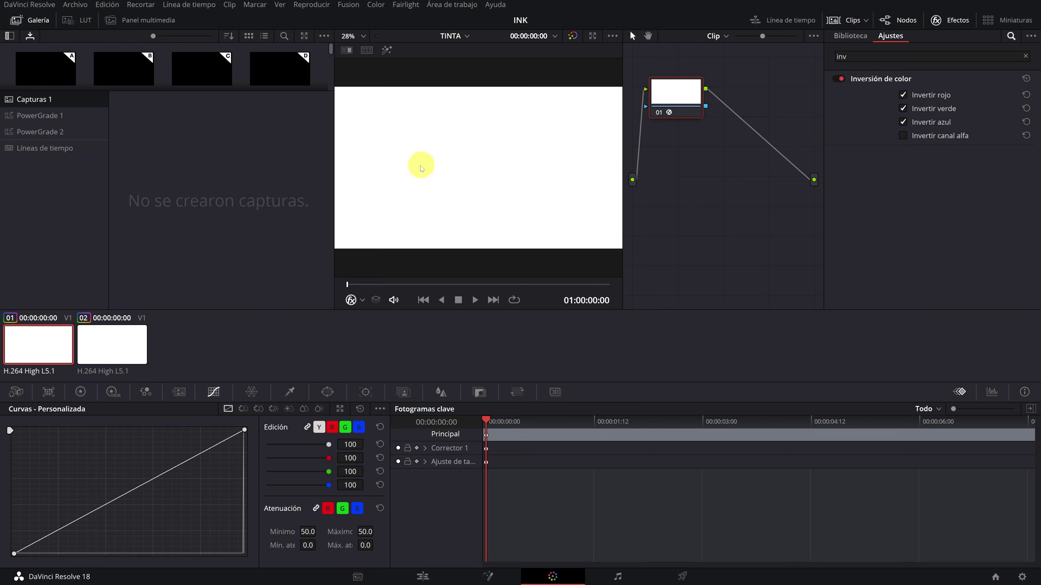
# Scrub through the inverted ink and turn node 01 off to compare
pyautogui.click(384, 284)
pyautogui.moveTo(385, 283); pyautogui.dragTo(475, 291)
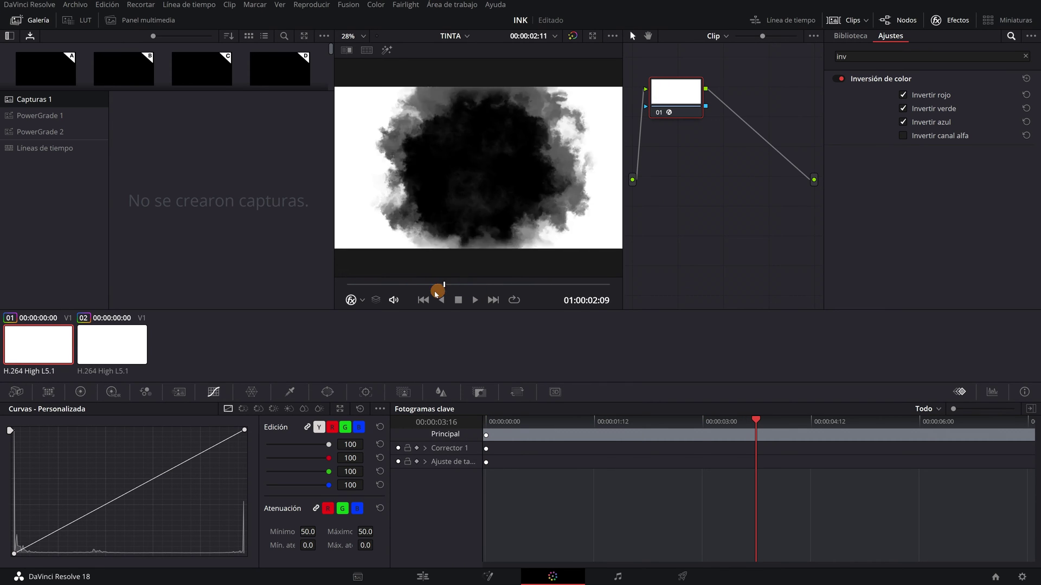
pyautogui.moveTo(475, 291); pyautogui.dragTo(418, 289)
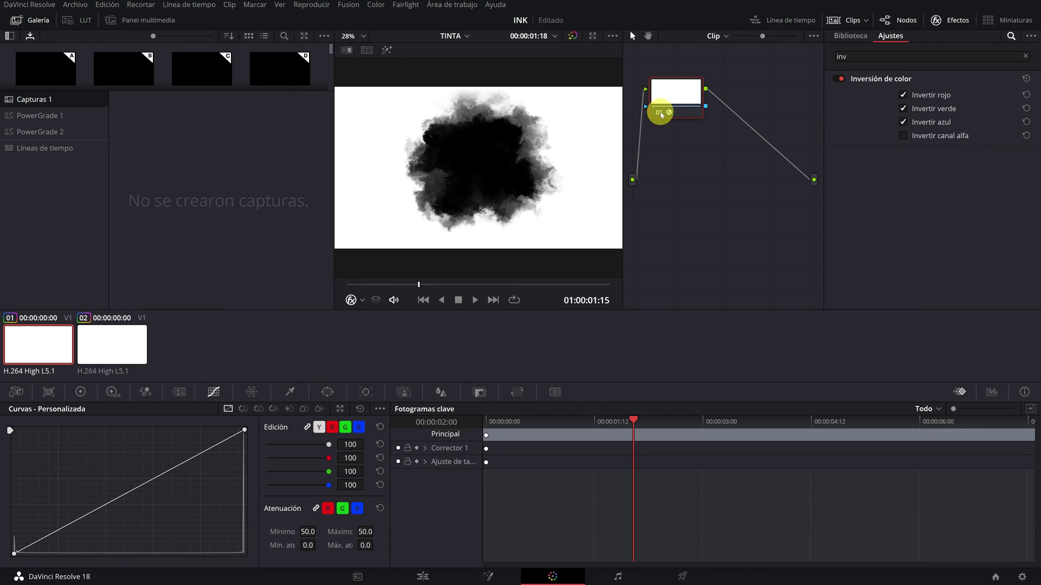
pyautogui.click(661, 113)
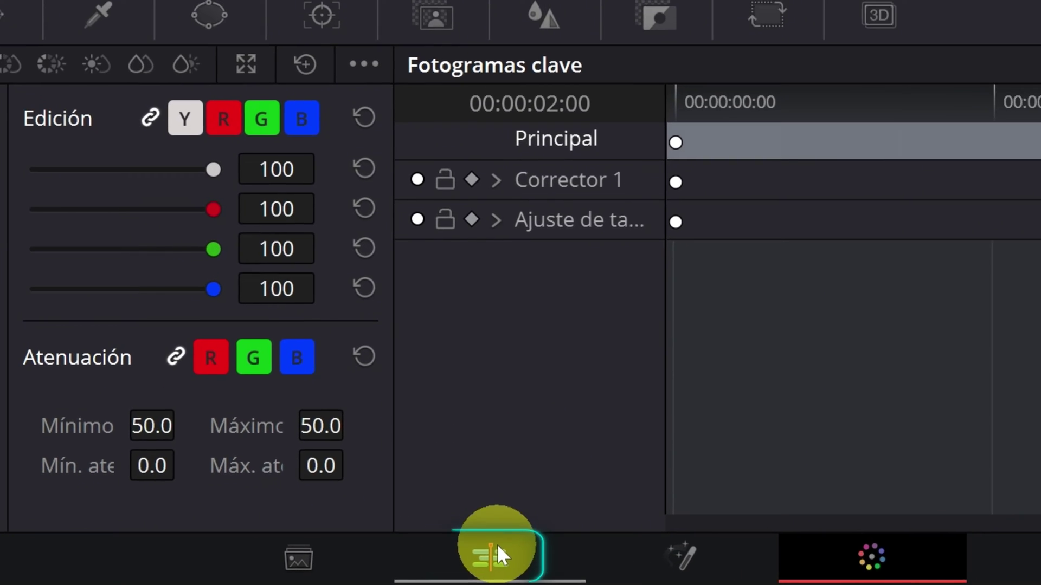
# Back on the Edit page, open the Effects tools tree and scroll to the Fusion generators
pyautogui.click(497, 545)
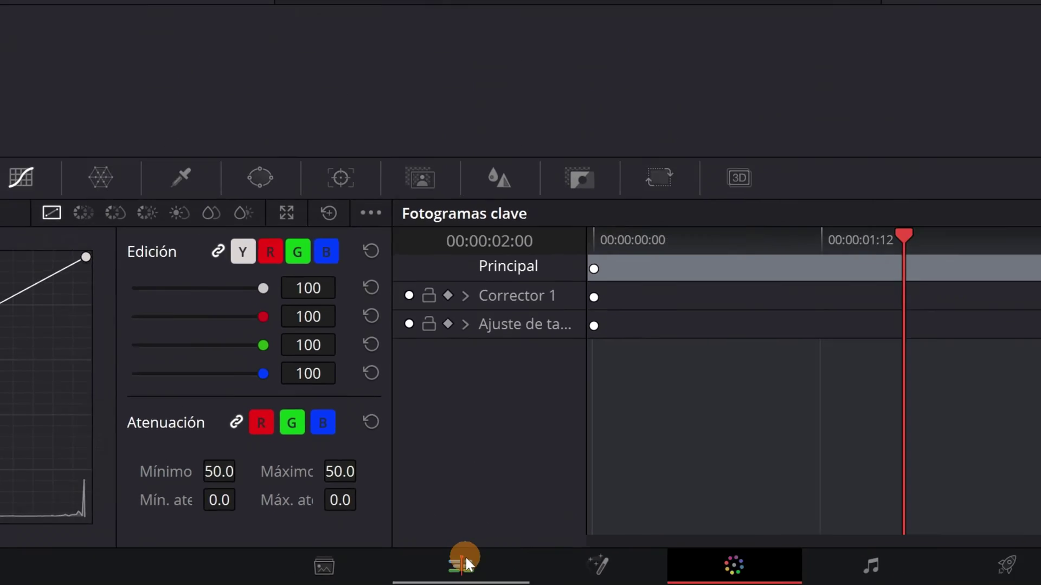
pyautogui.click(147, 502)
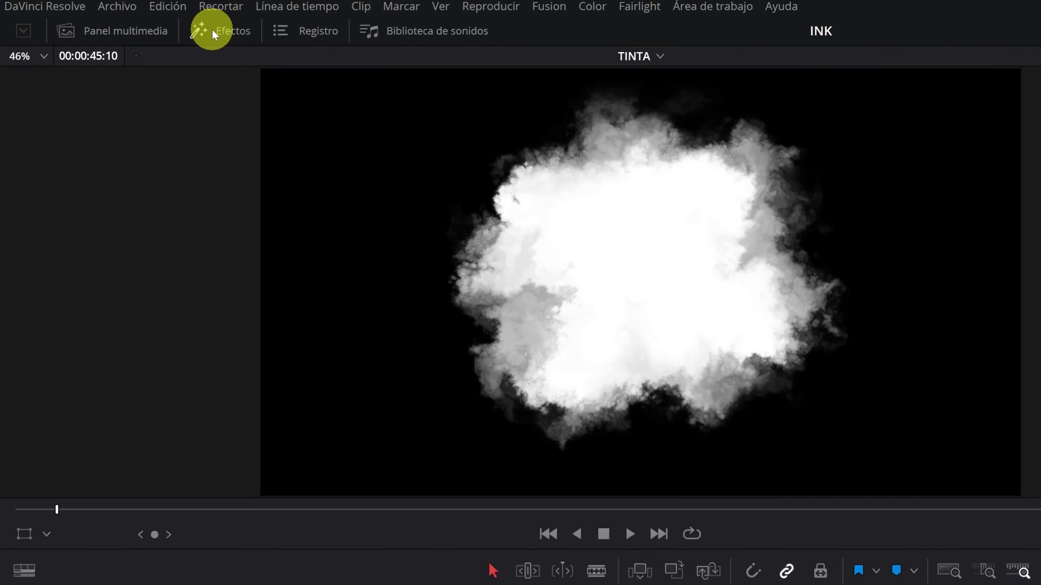
pyautogui.click(232, 35)
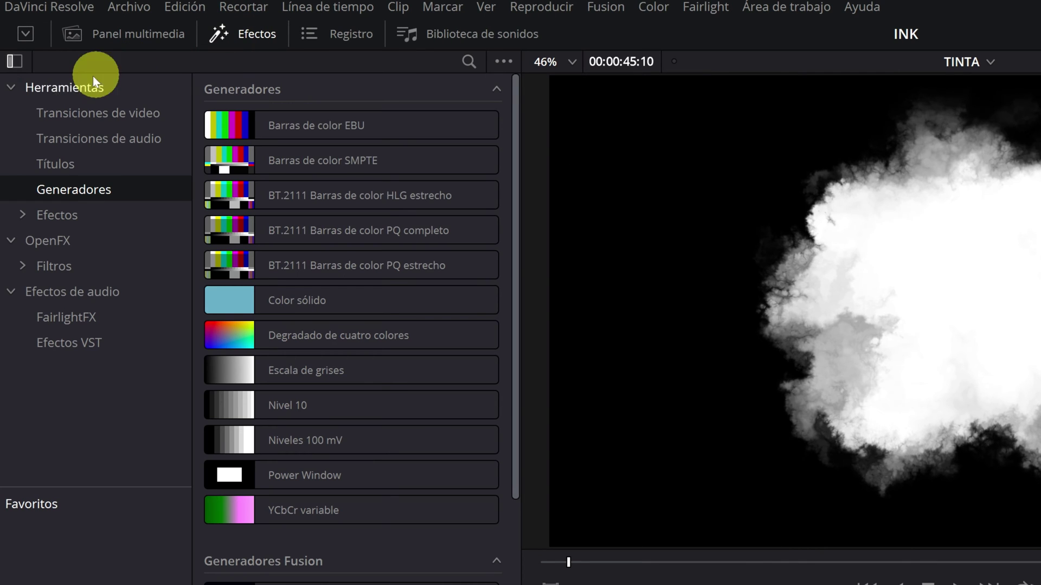
pyautogui.click(12, 88)
pyautogui.click(12, 87)
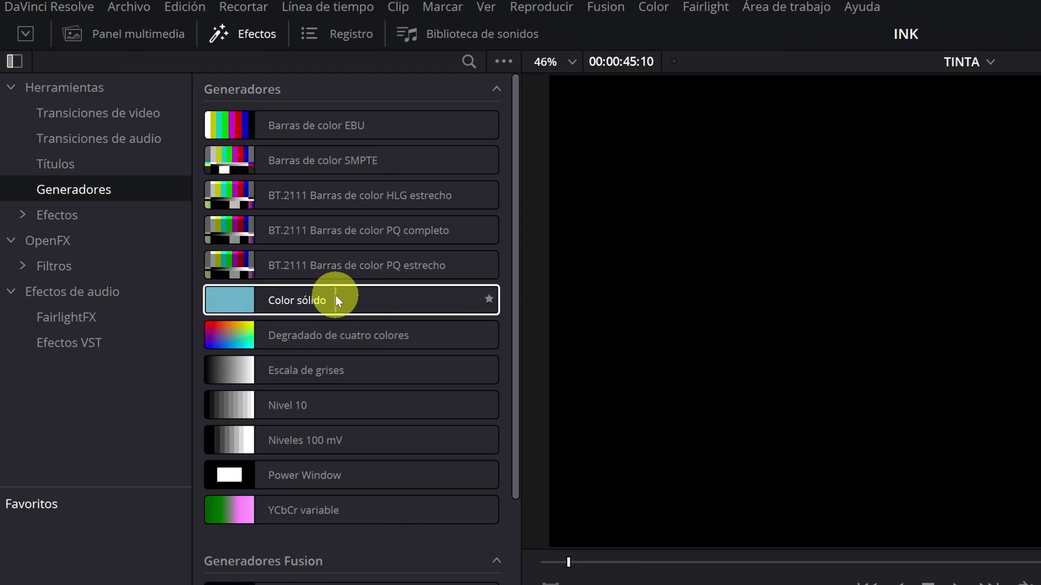
pyautogui.scroll(-3, 336, 294)
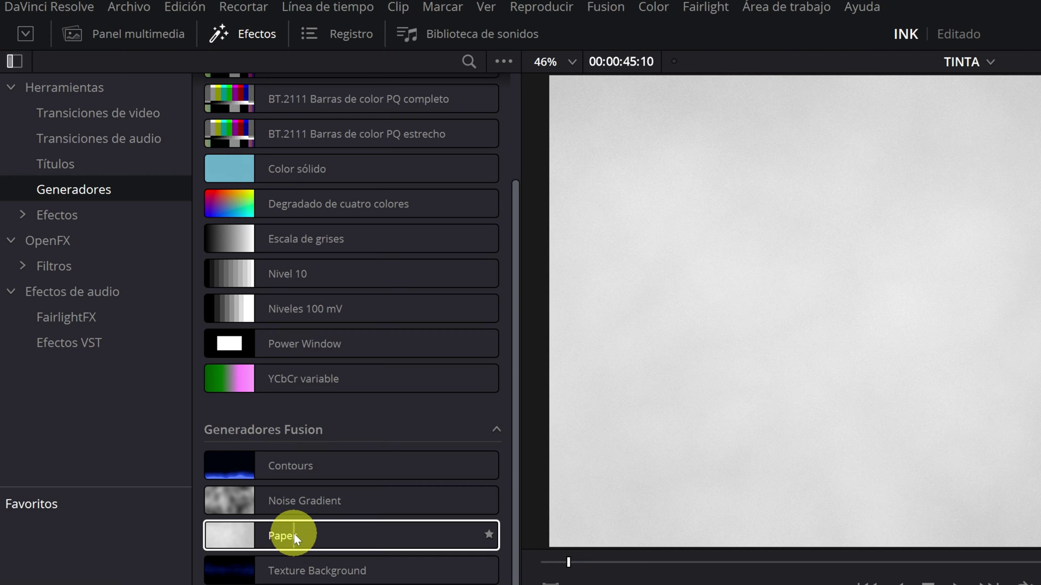
# Place the Paper Fusion generator on Video 1 and select it to show its Inspector settings
pyautogui.click(294, 535)
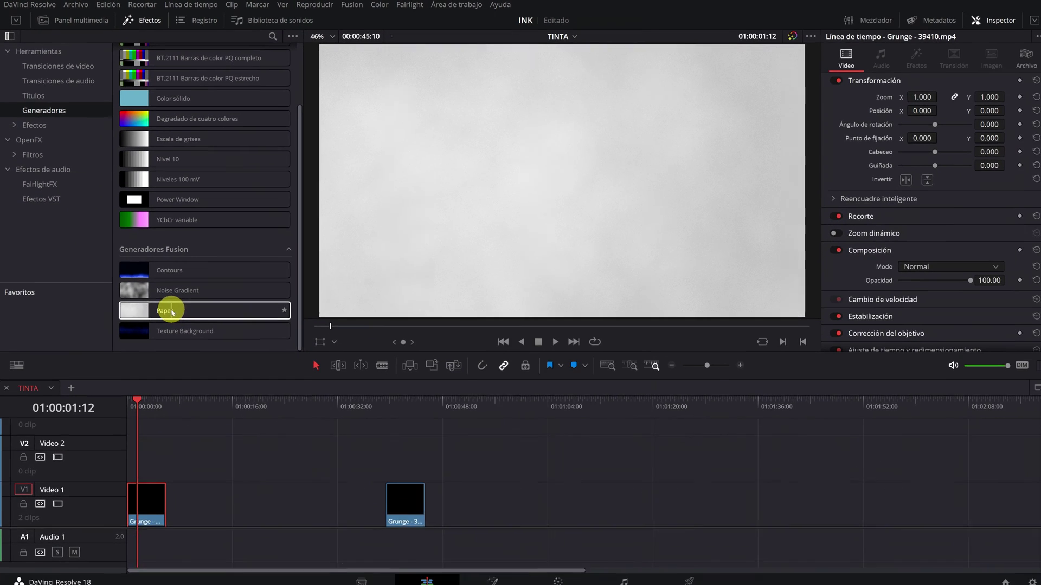
pyautogui.moveTo(170, 308); pyautogui.dragTo(182, 497)
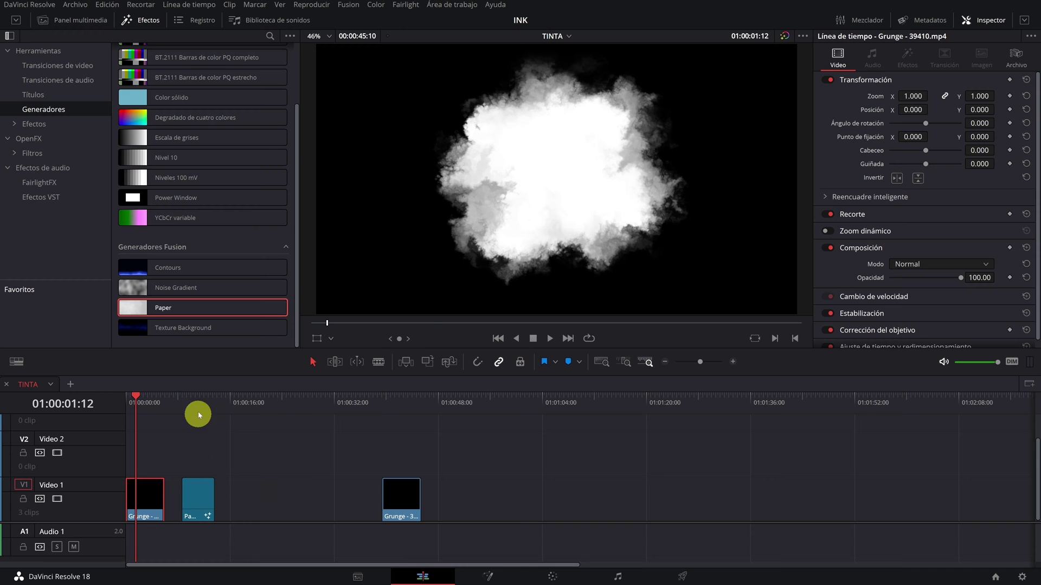
pyautogui.click(199, 404)
pyautogui.moveTo(199, 409); pyautogui.dragTo(204, 409)
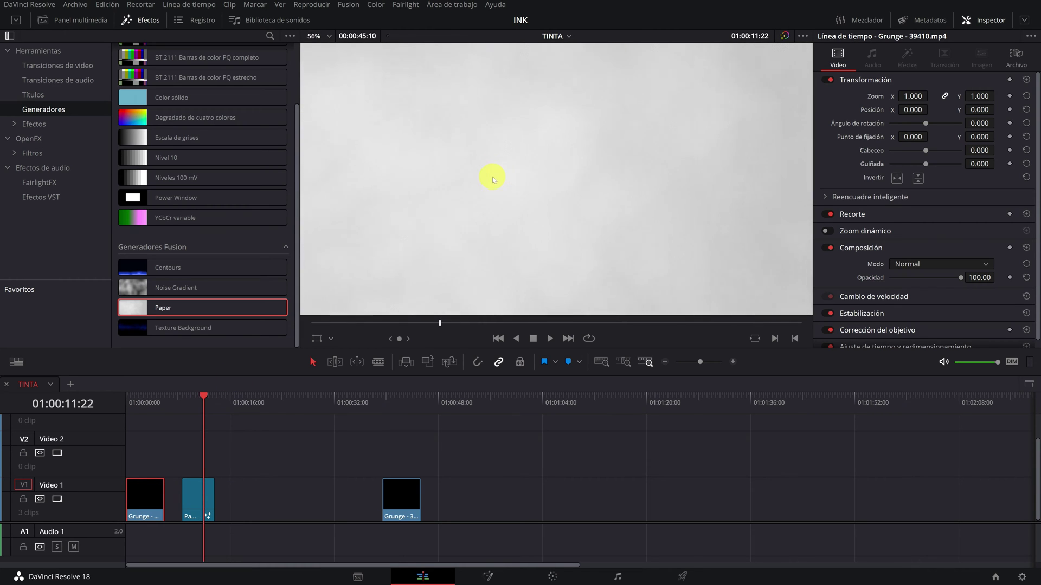
pyautogui.scroll(-2, 493, 179)
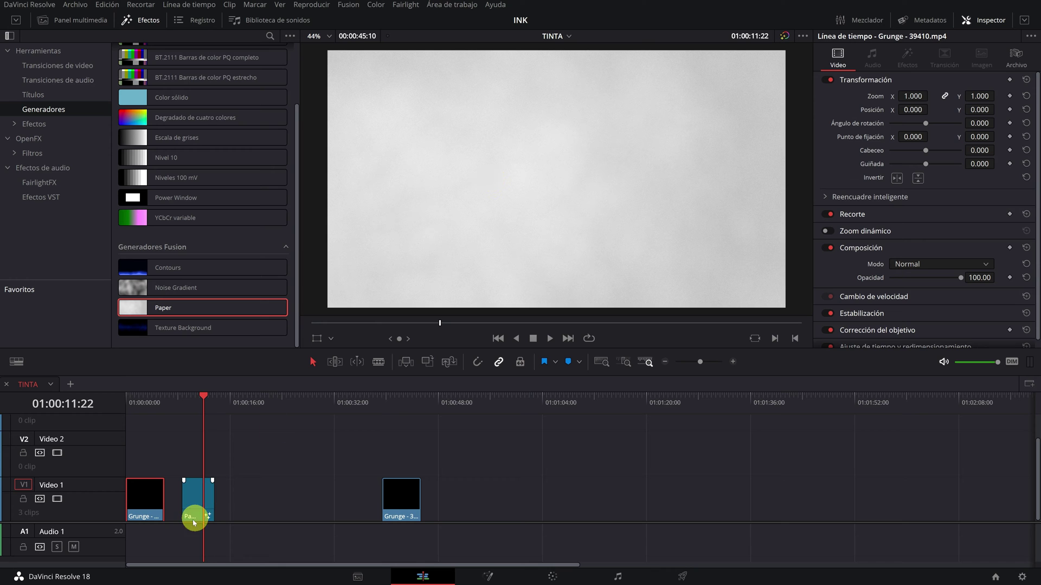
pyautogui.click(196, 500)
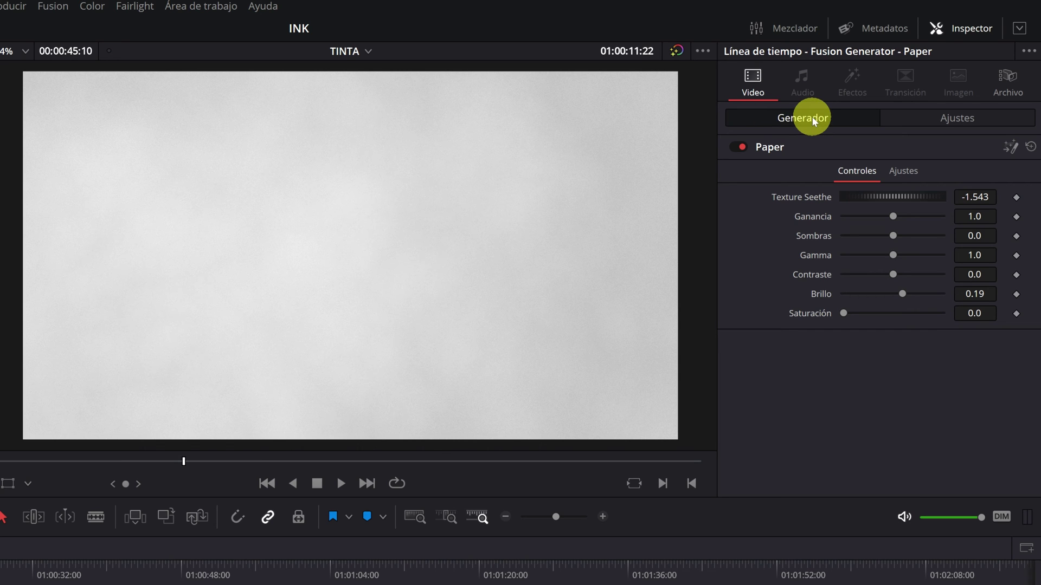
# Set the Paper texture's gain 1.139, shadows -0.499, gamma 0.878, contrast 0.261, brightness 0.259
pyautogui.moveTo(970, 215)
pyautogui.mouseDown()
pyautogui.moveTo(991, 213)
pyautogui.moveTo(305, 207)
pyautogui.moveTo(348, 207)
pyautogui.mouseUp()
pyautogui.moveTo(974, 235)
pyautogui.mouseDown()
pyautogui.moveTo(233, 232)
pyautogui.moveTo(970, 232)
pyautogui.mouseUp()
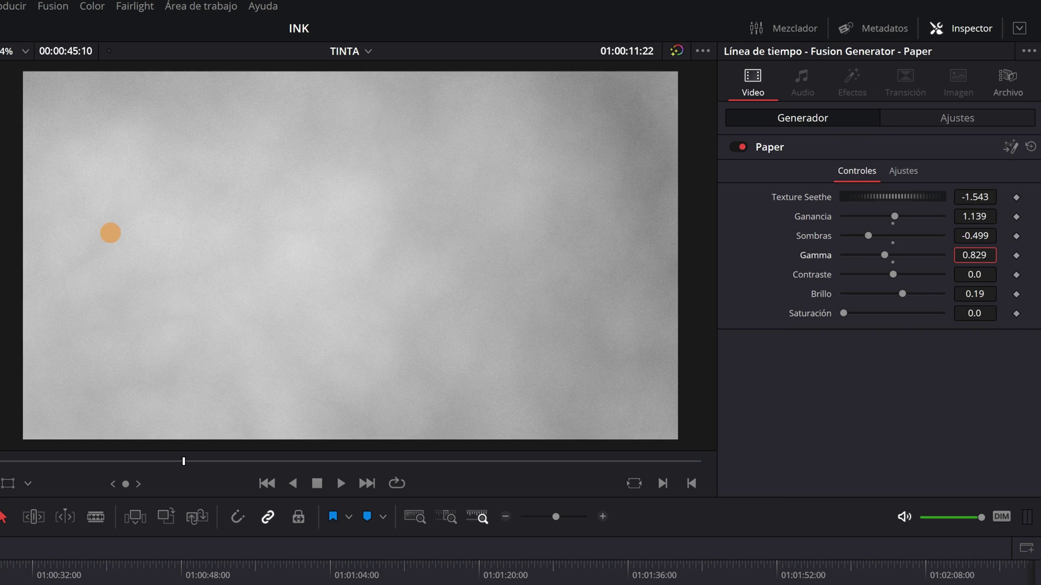
pyautogui.moveTo(278, 256)
pyautogui.mouseDown()
pyautogui.moveTo(946, 302)
pyautogui.moveTo(500, 287)
pyautogui.moveTo(411, 239)
pyautogui.mouseUp()
pyautogui.moveTo(971, 292); pyautogui.dragTo(282, 302)
# Set the paper's saturation to 0.084 and Texture Seethe to -2.326
pyautogui.moveTo(974, 313)
pyautogui.mouseDown()
pyautogui.moveTo(325, 310)
pyautogui.moveTo(309, 306)
pyautogui.moveTo(344, 309)
pyautogui.moveTo(202, 298)
pyautogui.moveTo(261, 299)
pyautogui.mouseUp()
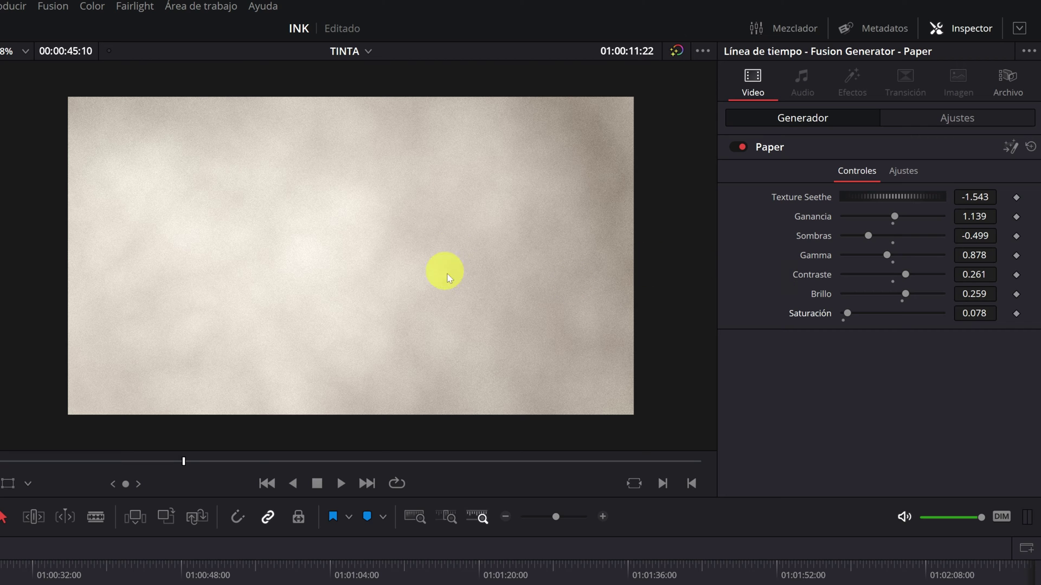
pyautogui.moveTo(970, 312); pyautogui.dragTo(973, 313)
pyautogui.moveTo(903, 196)
pyautogui.mouseDown()
pyautogui.moveTo(954, 197)
pyautogui.moveTo(833, 194)
pyautogui.mouseUp()
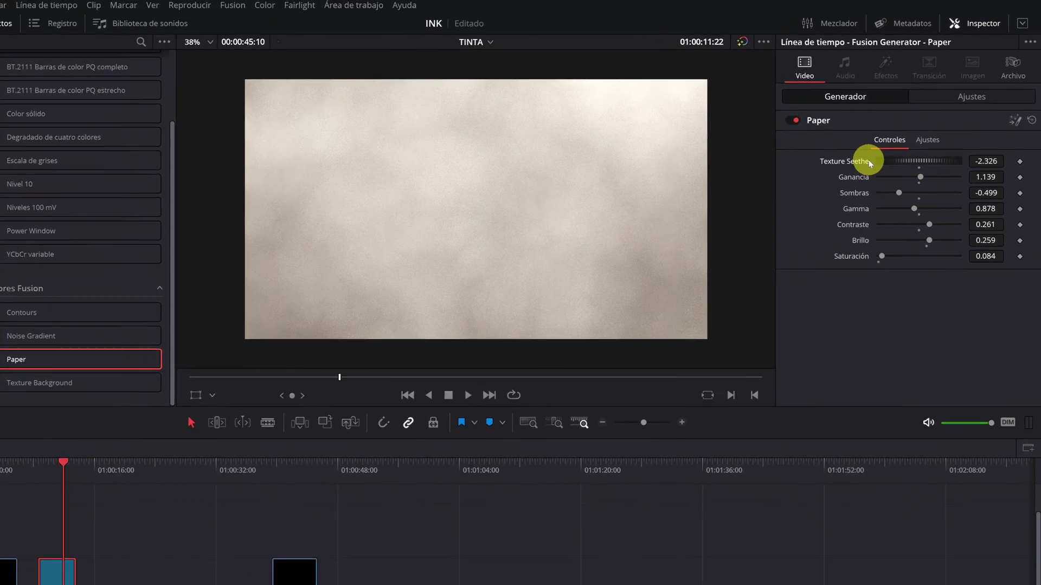
# Add a Color sólido generator on Video 1 right after the Paper clip and select it
pyautogui.scroll(5, 166, 179)
pyautogui.click(167, 174)
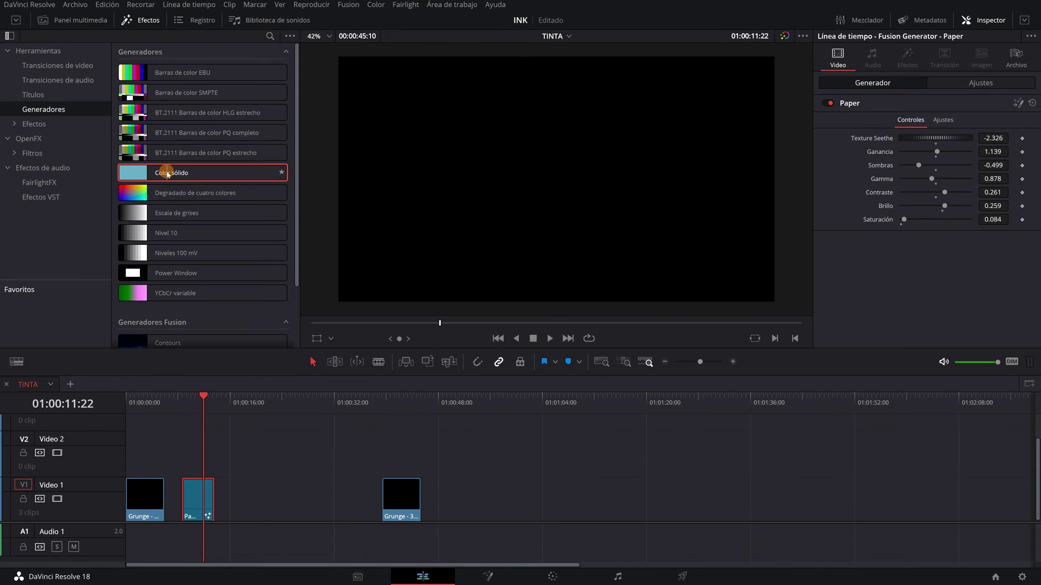
pyautogui.moveTo(167, 174); pyautogui.dragTo(229, 434)
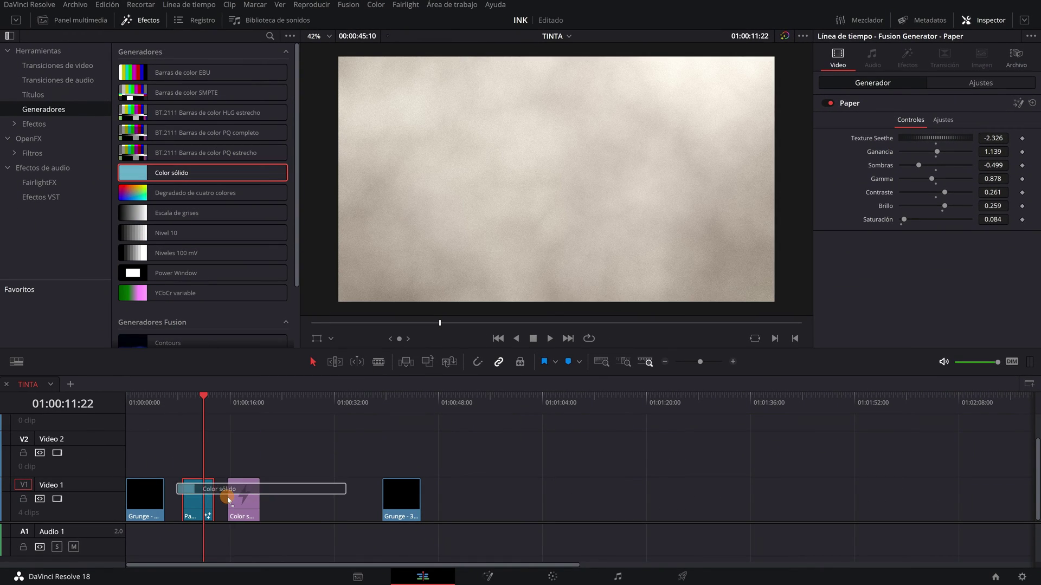
pyautogui.click(243, 407)
pyautogui.click(245, 496)
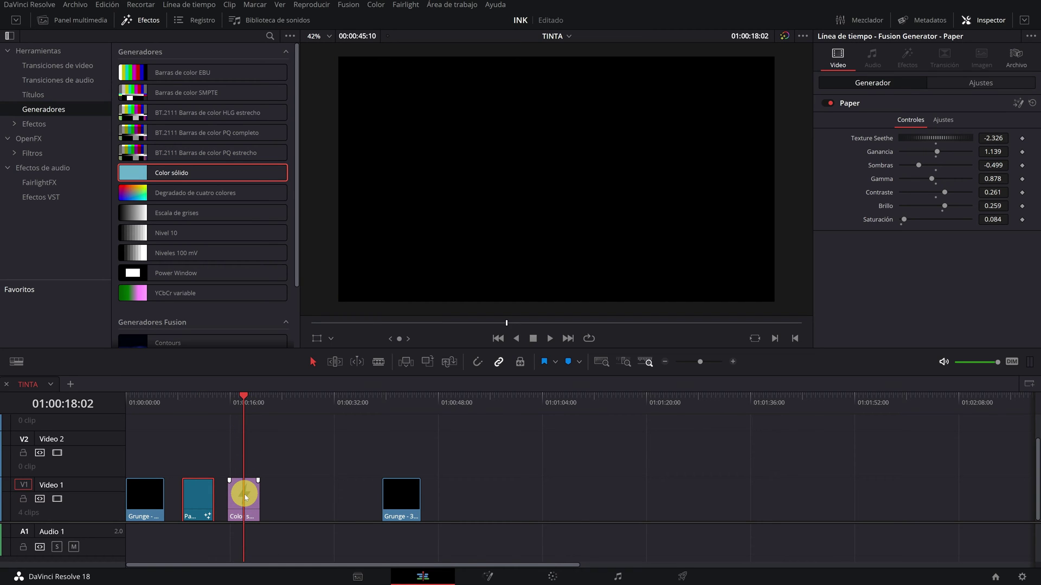
pyautogui.click(245, 496)
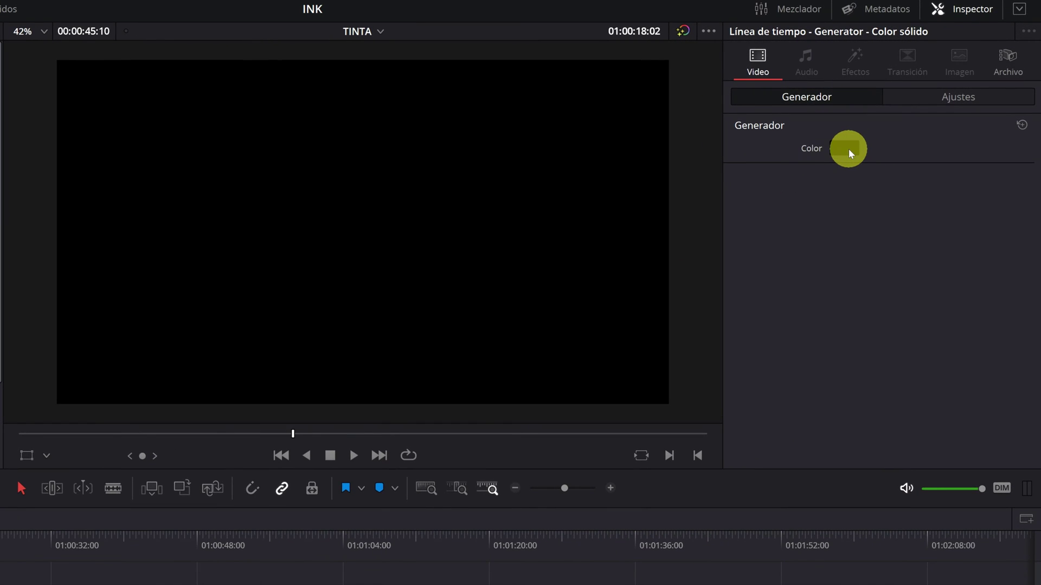
# Set the solid clip's colour to pure white (#ffffff)
pyautogui.click(848, 150)
pyautogui.click(421, 311)
pyautogui.moveTo(421, 310); pyautogui.dragTo(409, 317)
pyautogui.moveTo(427, 370); pyautogui.dragTo(427, 385)
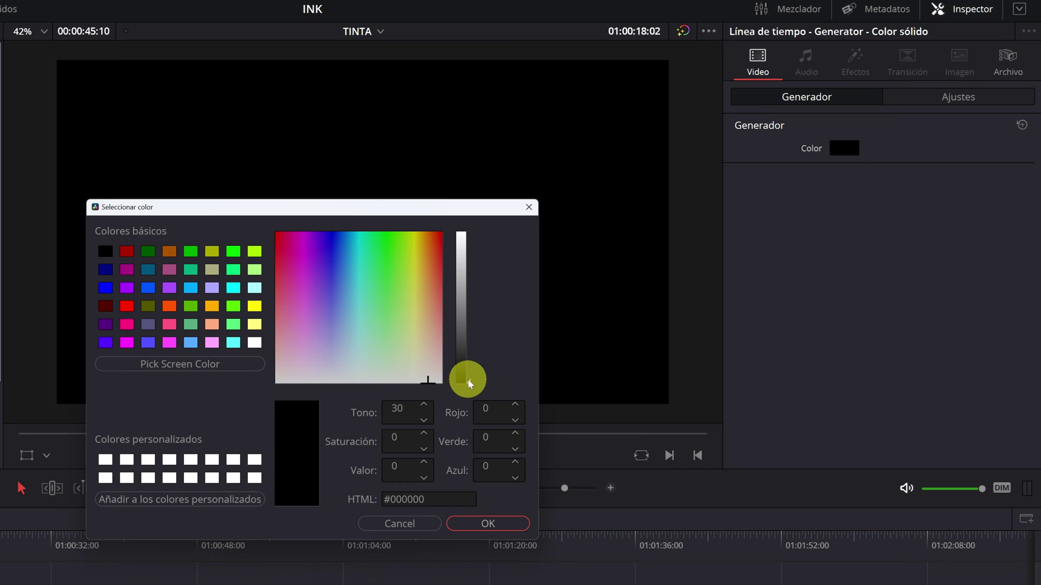
pyautogui.moveTo(469, 385); pyautogui.dragTo(467, 233)
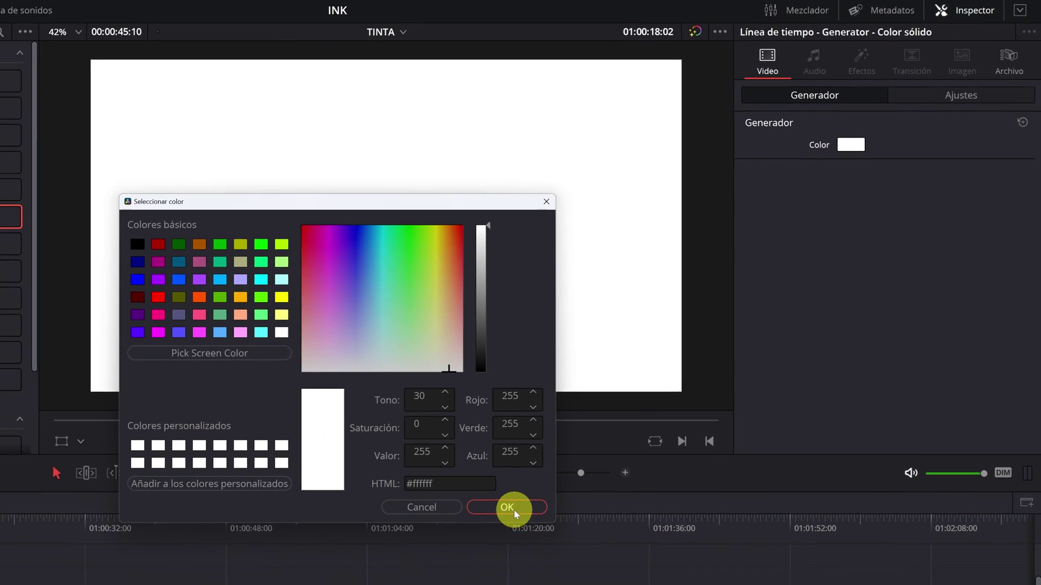
pyautogui.click(488, 523)
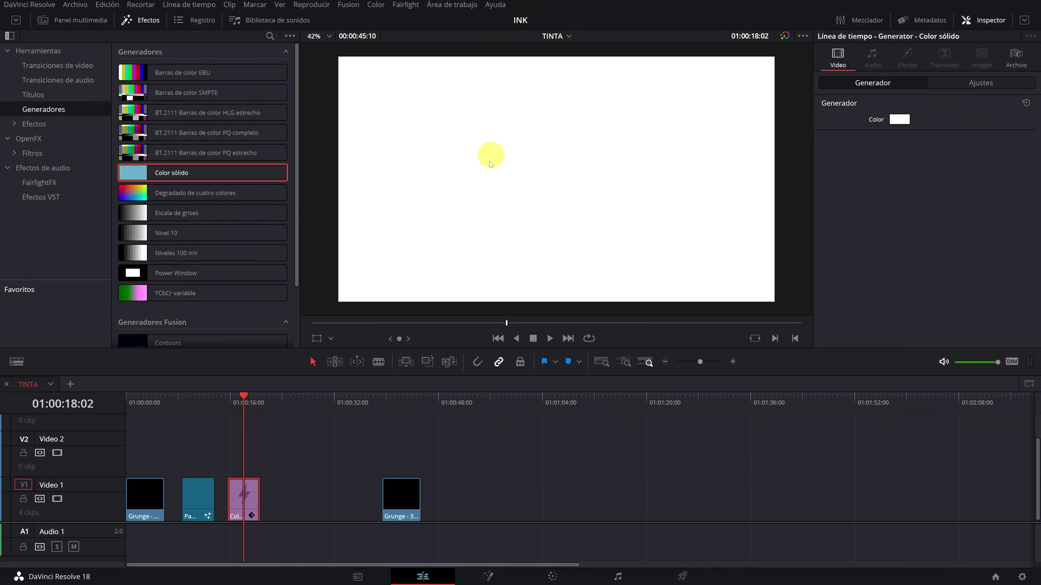
pyautogui.click(203, 408)
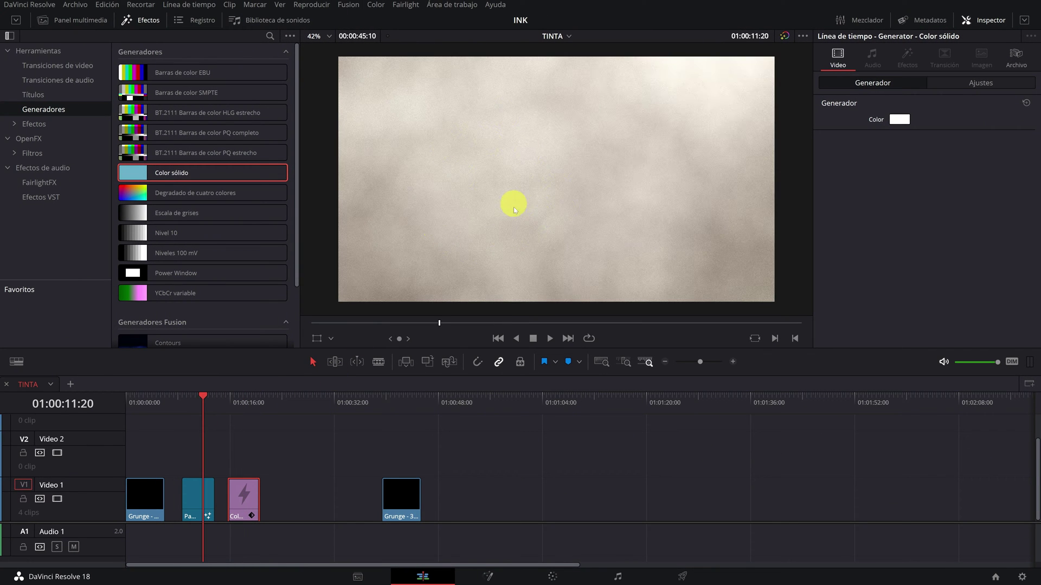
# Set Paper's contrast to -0.155 and brightness to 0.325, and delete the Color sólido clip
pyautogui.click(202, 489)
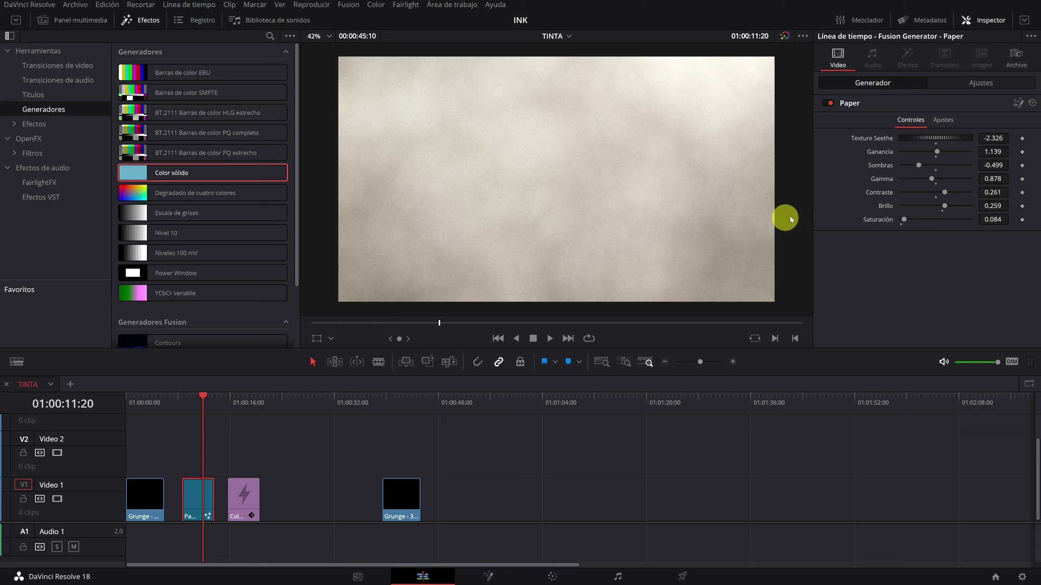
pyautogui.moveTo(992, 206); pyautogui.dragTo(560, 214)
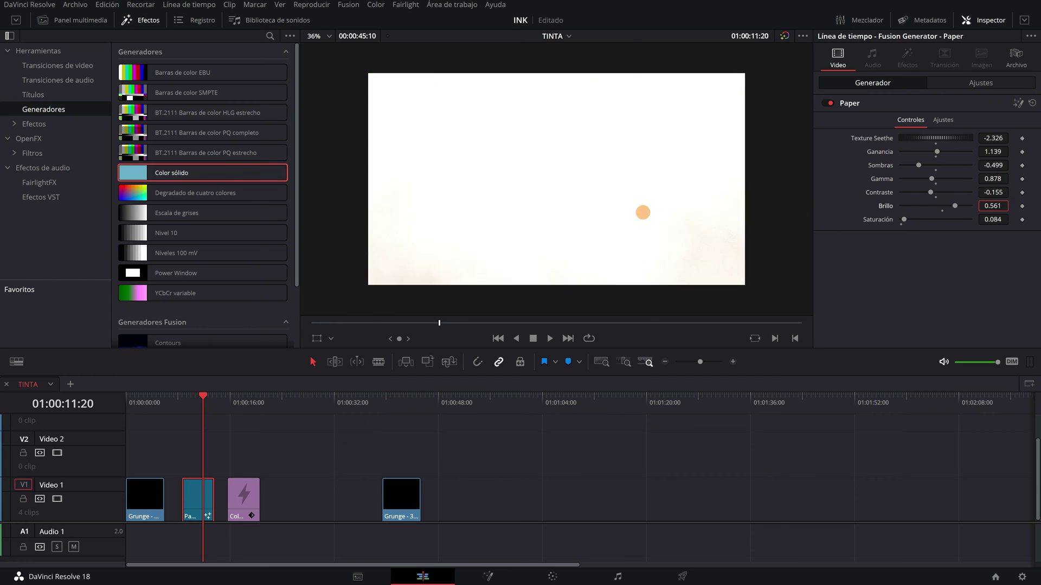
pyautogui.click(244, 496)
pyautogui.press('Delete')
pyautogui.click(206, 498)
pyautogui.moveTo(142, 407); pyautogui.dragTo(143, 407)
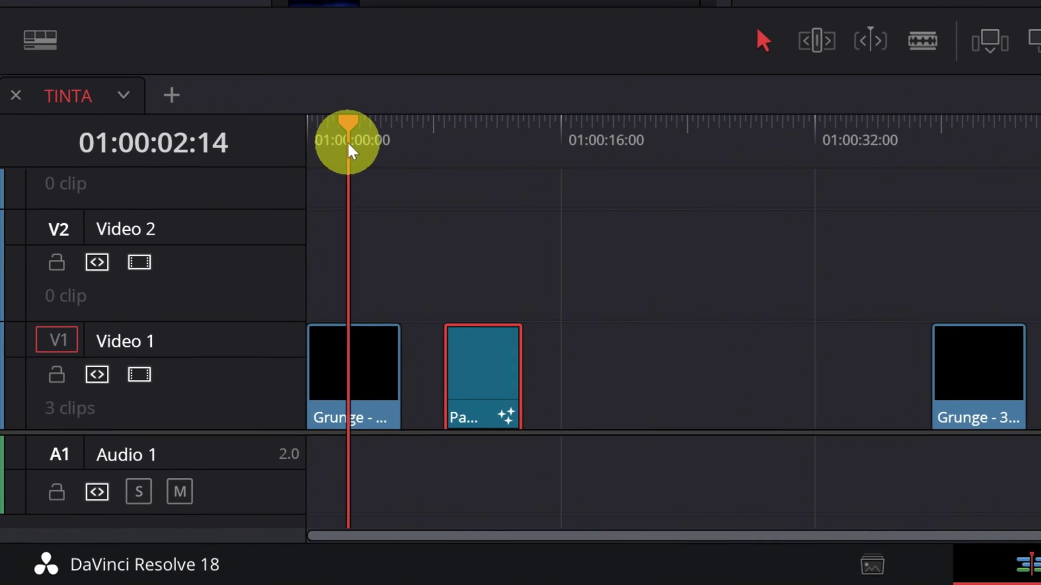
# Move the first Grunge clip to Video 2 and place the lengthened Paper clip beneath it at the start
pyautogui.click(147, 500)
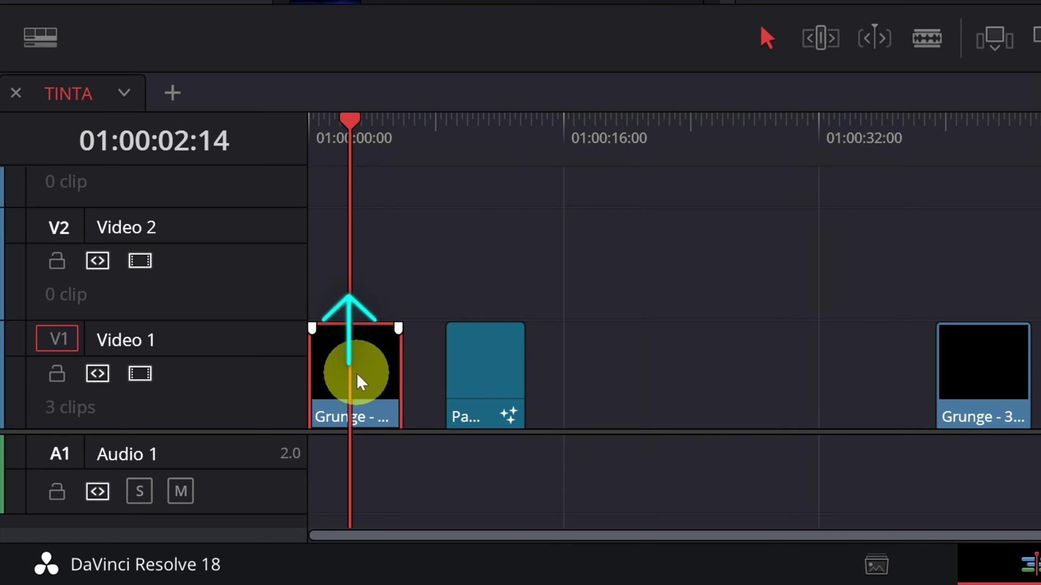
pyautogui.moveTo(358, 383); pyautogui.dragTo(358, 271)
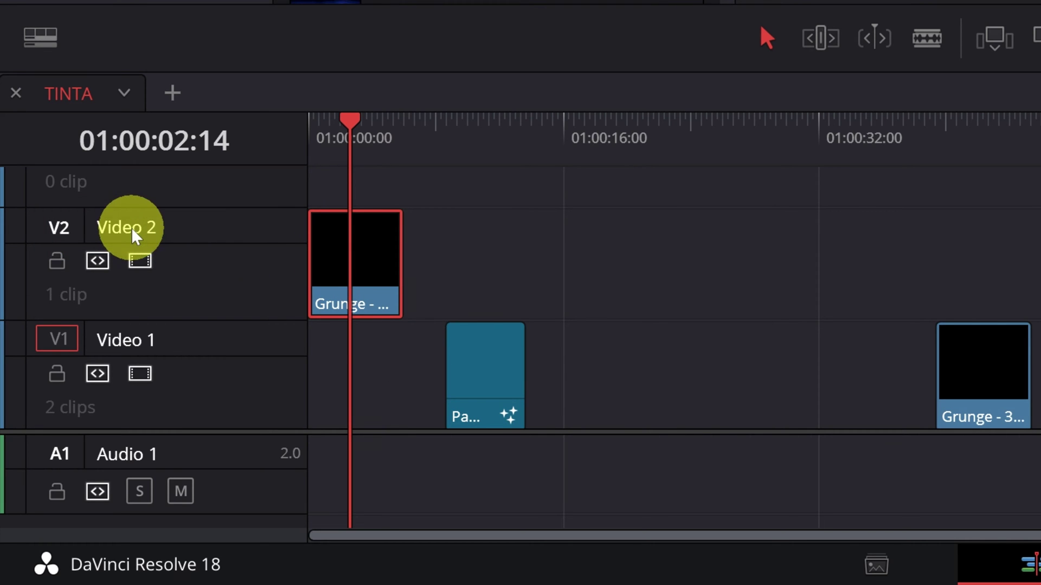
pyautogui.click(491, 380)
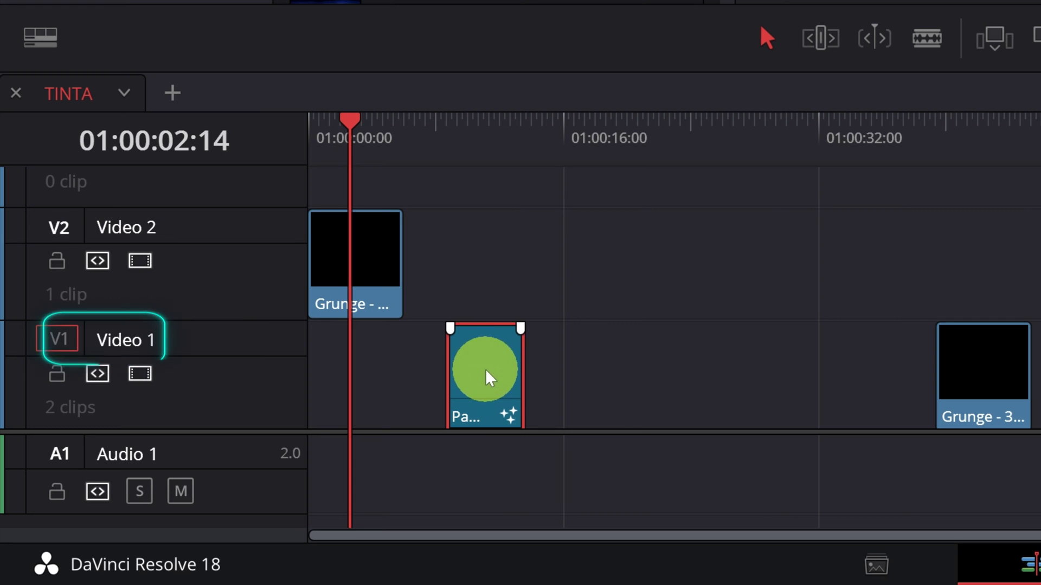
pyautogui.moveTo(491, 380); pyautogui.dragTo(334, 385)
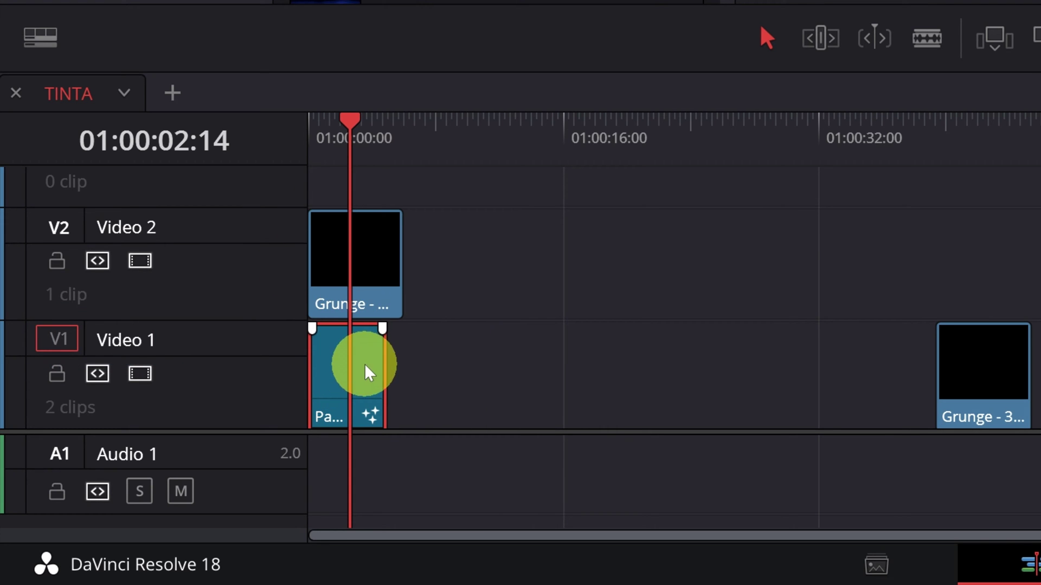
pyautogui.moveTo(377, 373)
pyautogui.mouseDown()
pyautogui.moveTo(367, 372)
pyautogui.moveTo(396, 371)
pyautogui.mouseUp()
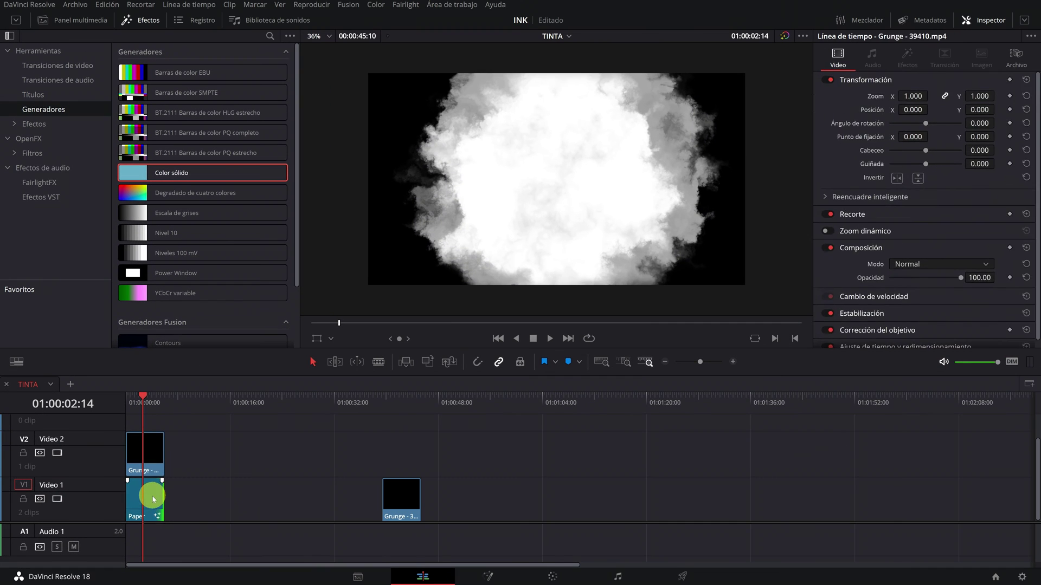
pyautogui.click(210, 407)
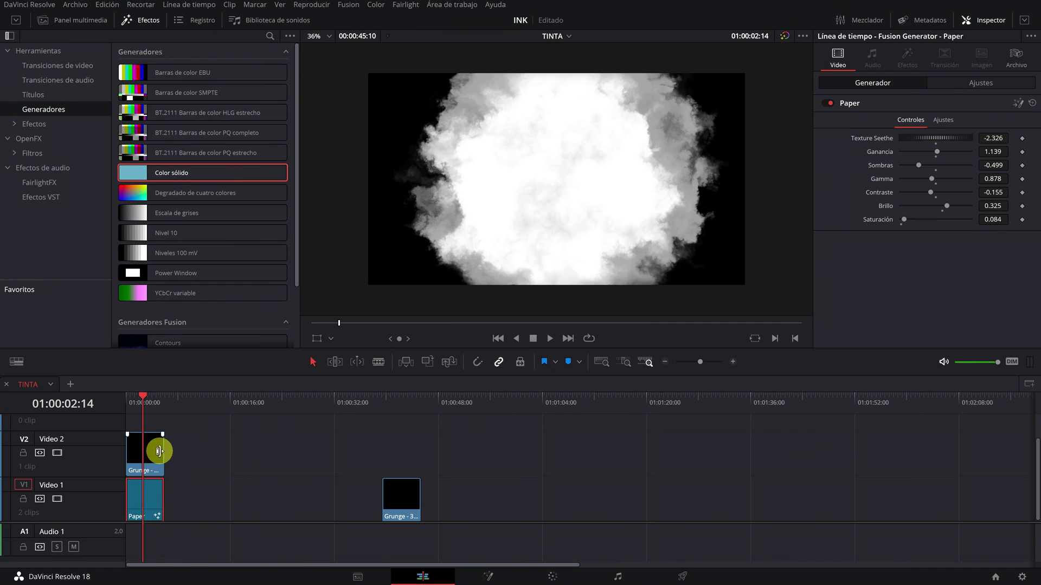
pyautogui.moveTo(103, 521); pyautogui.dragTo(103, 542)
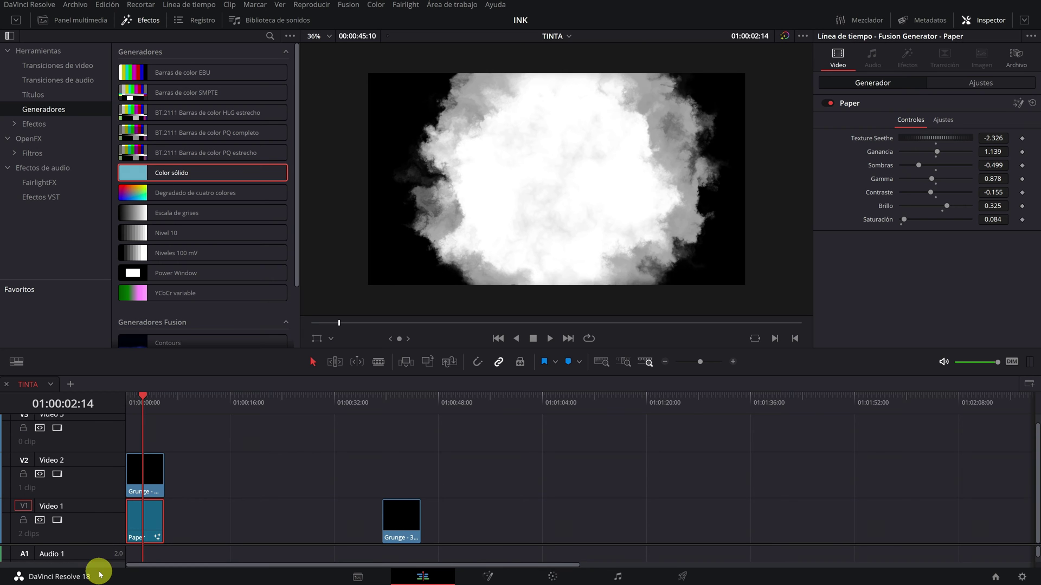
pyautogui.click(150, 480)
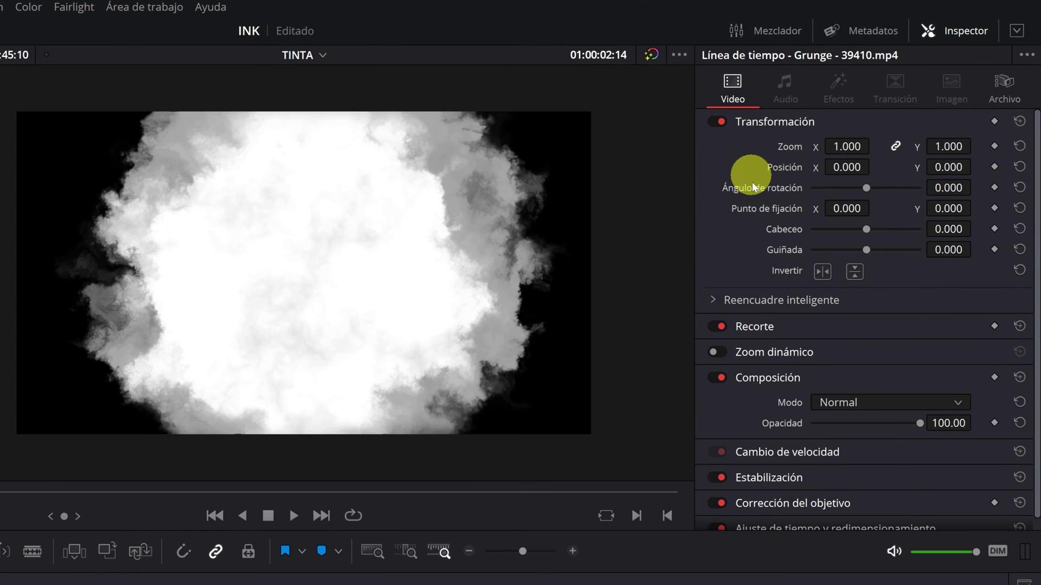
# Set the Grunge clip's composite mode to Luminancia
pyautogui.scroll(-1, 757, 218)
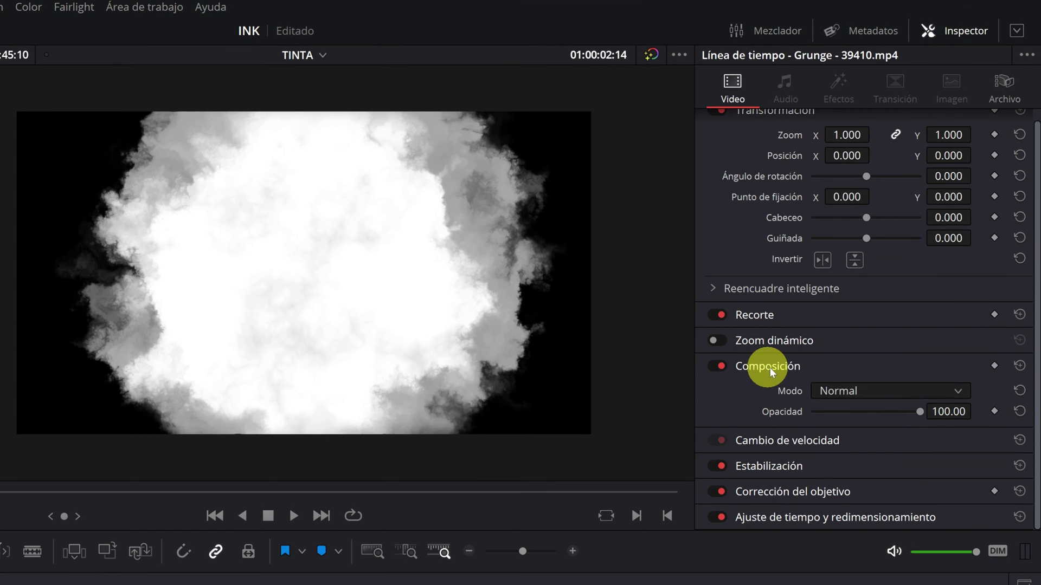
pyautogui.click(957, 392)
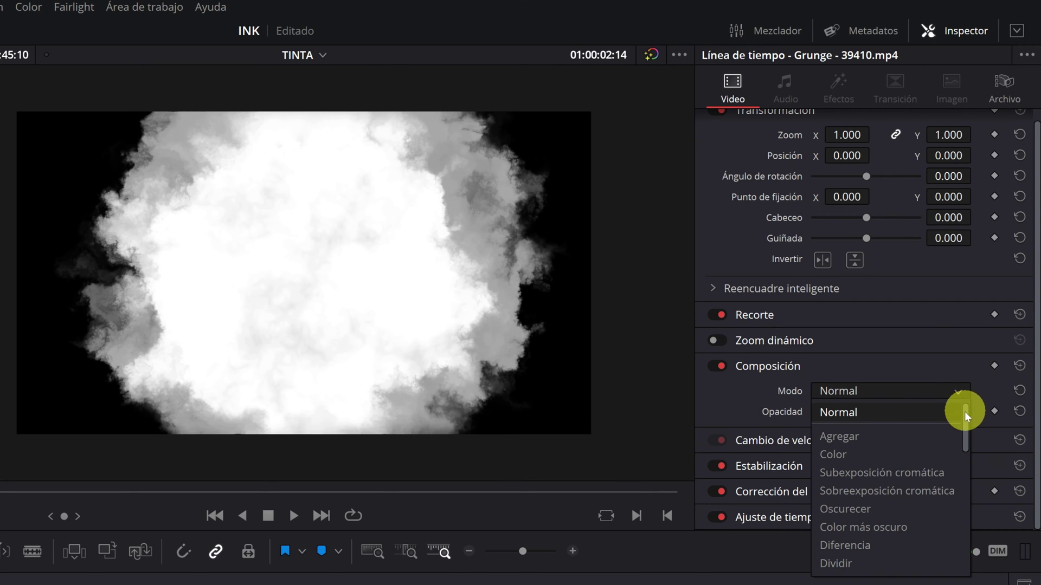
pyautogui.moveTo(964, 412); pyautogui.dragTo(958, 534)
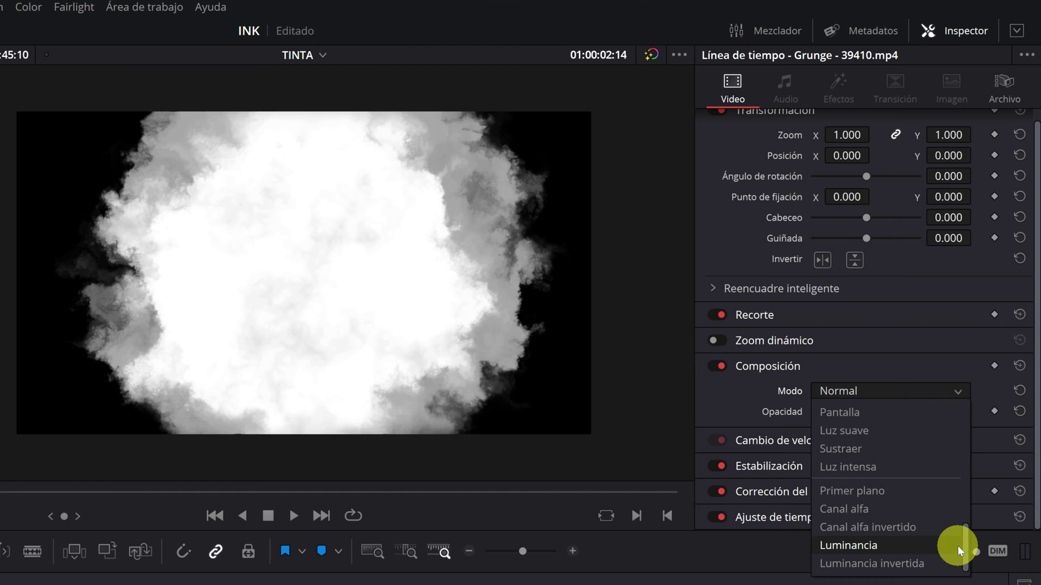
pyautogui.click(879, 546)
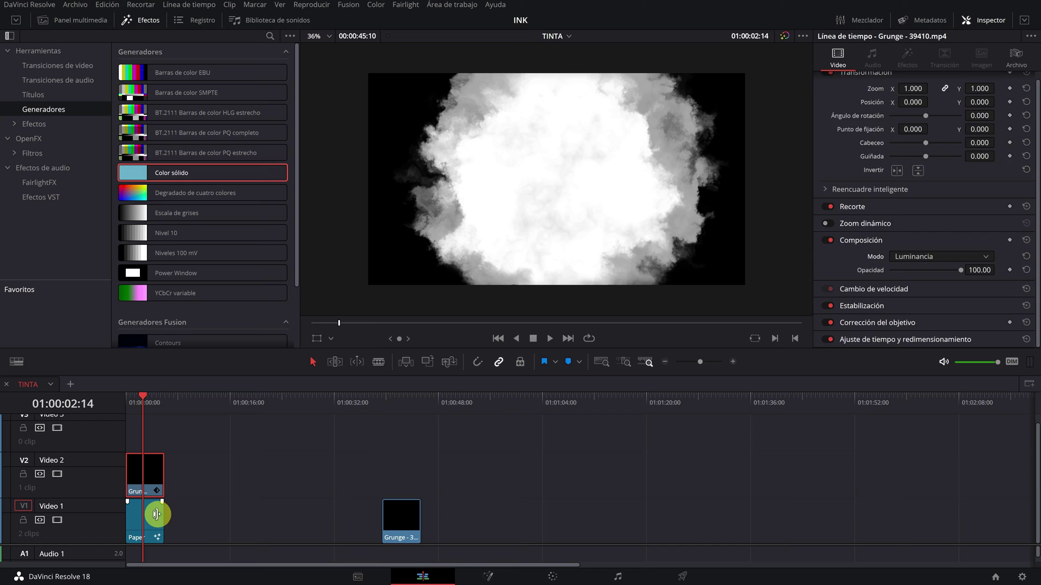
# Check the Paper clip's settings, then load the pexels castle footage for preview
pyautogui.click(146, 518)
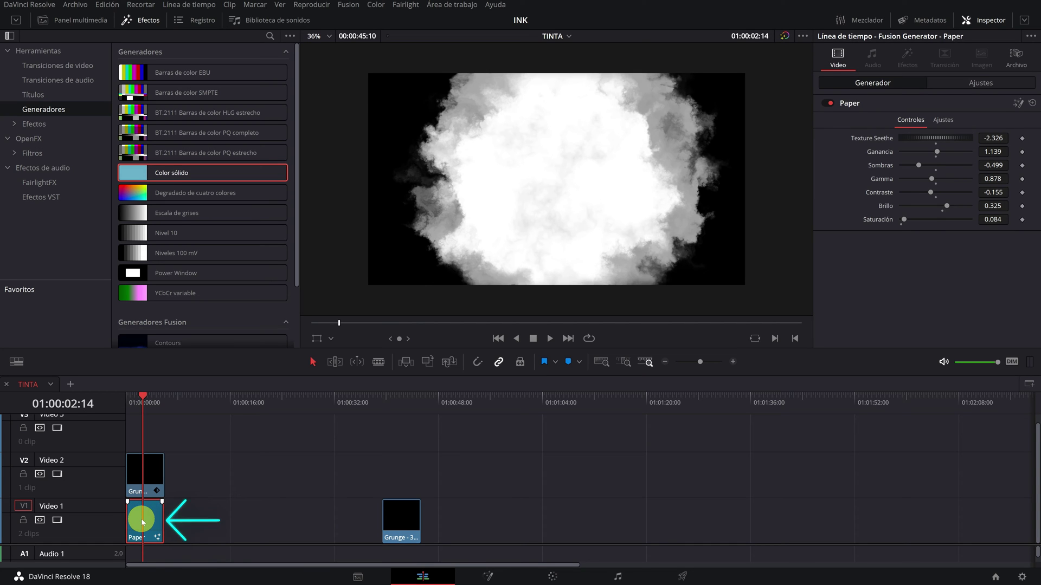
pyautogui.click(967, 84)
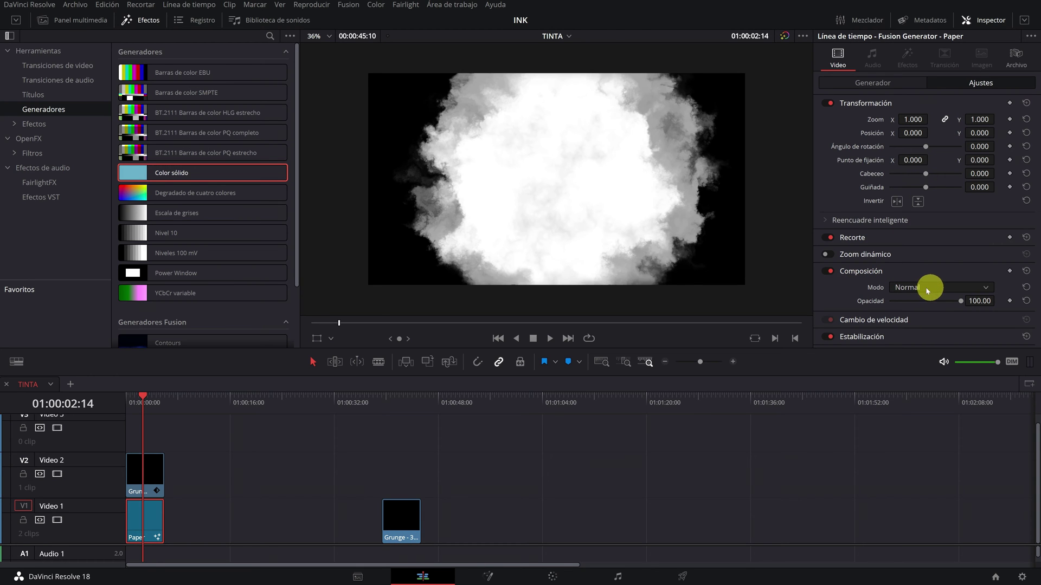
pyautogui.click(119, 167)
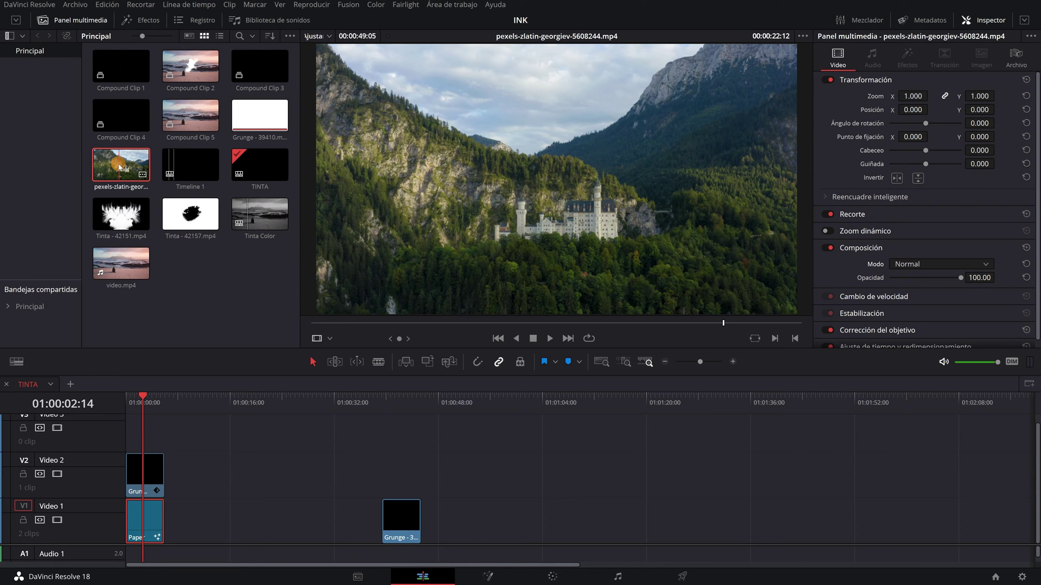
# Place the pexels castle clip on Video 3 at the start in Primer plano composite mode
pyautogui.moveTo(119, 167)
pyautogui.mouseDown()
pyautogui.moveTo(156, 412)
pyautogui.moveTo(182, 434)
pyautogui.mouseUp()
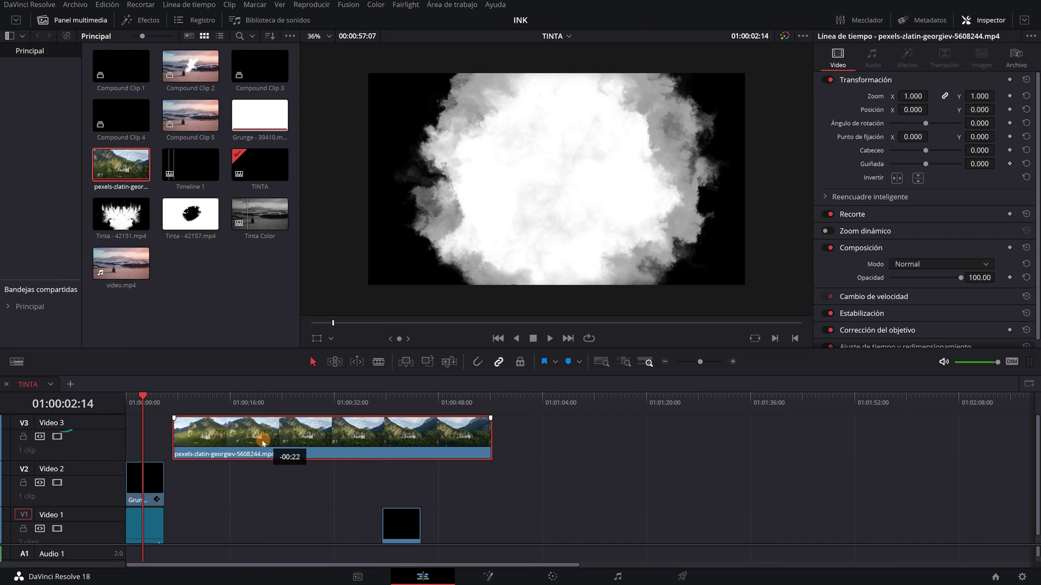
pyautogui.moveTo(272, 442); pyautogui.dragTo(169, 442)
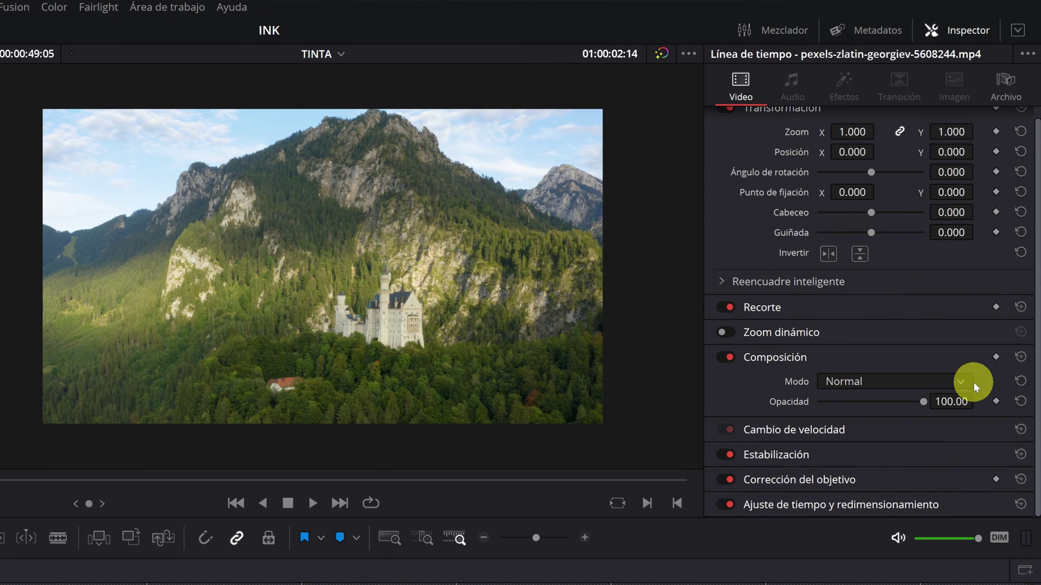
pyautogui.click(961, 380)
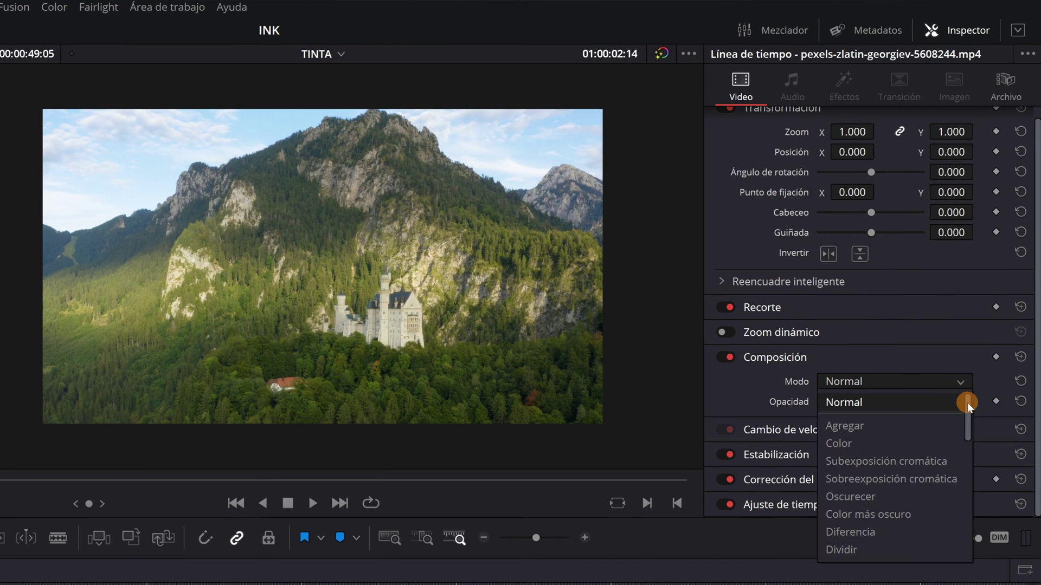
pyautogui.moveTo(967, 402); pyautogui.dragTo(967, 524)
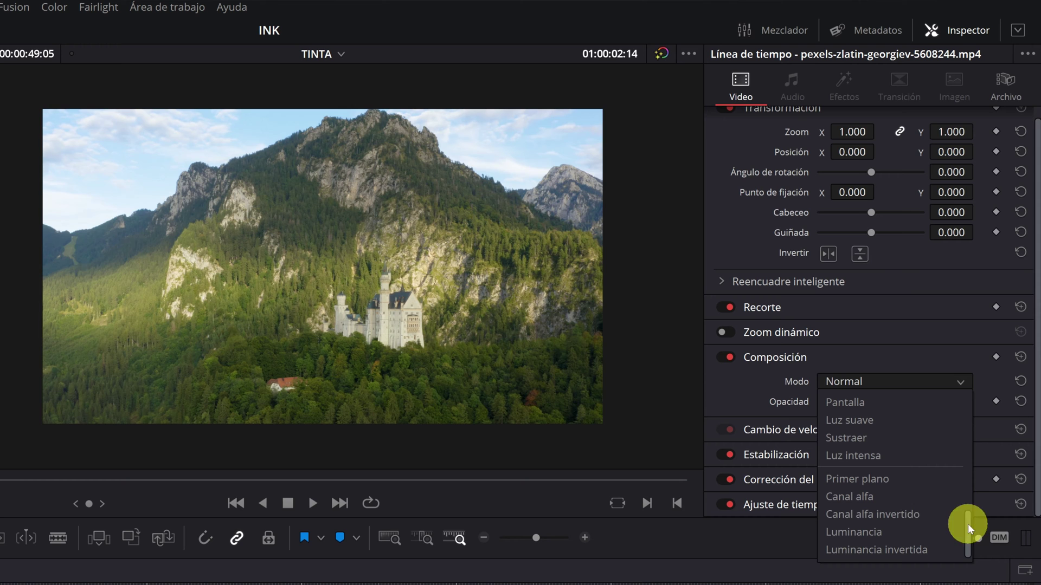
pyautogui.click(870, 479)
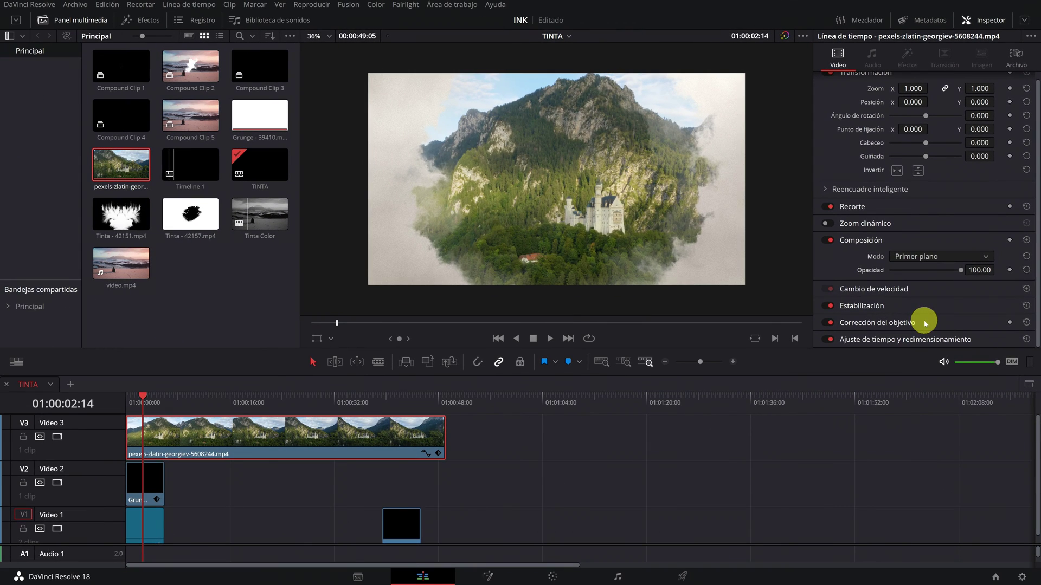
pyautogui.moveTo(146, 403); pyautogui.dragTo(122, 405)
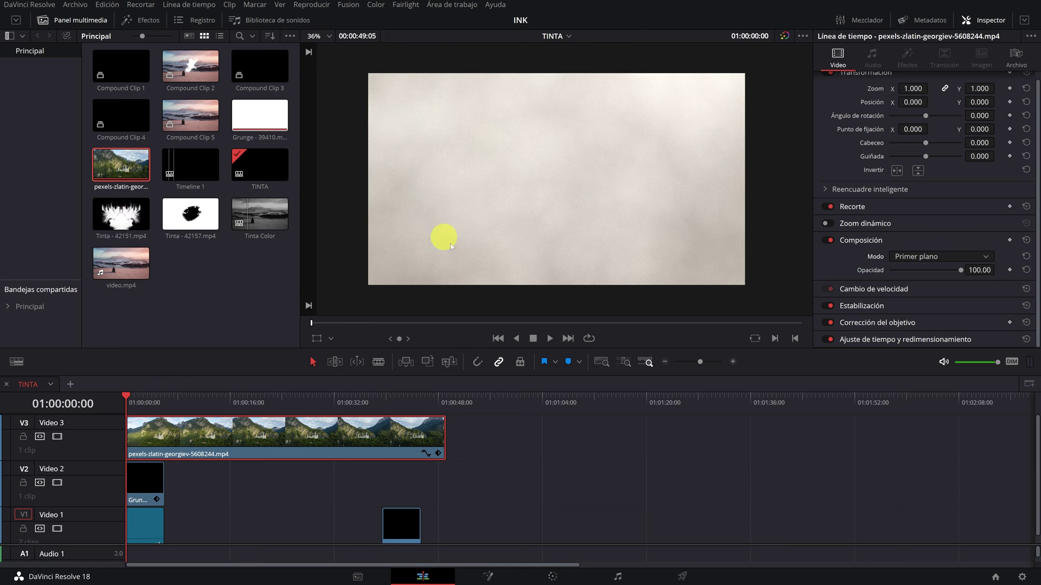
# Play the ink reveal, apply Inversión de color to node 01, and return to the Edit page
pyautogui.press('space')
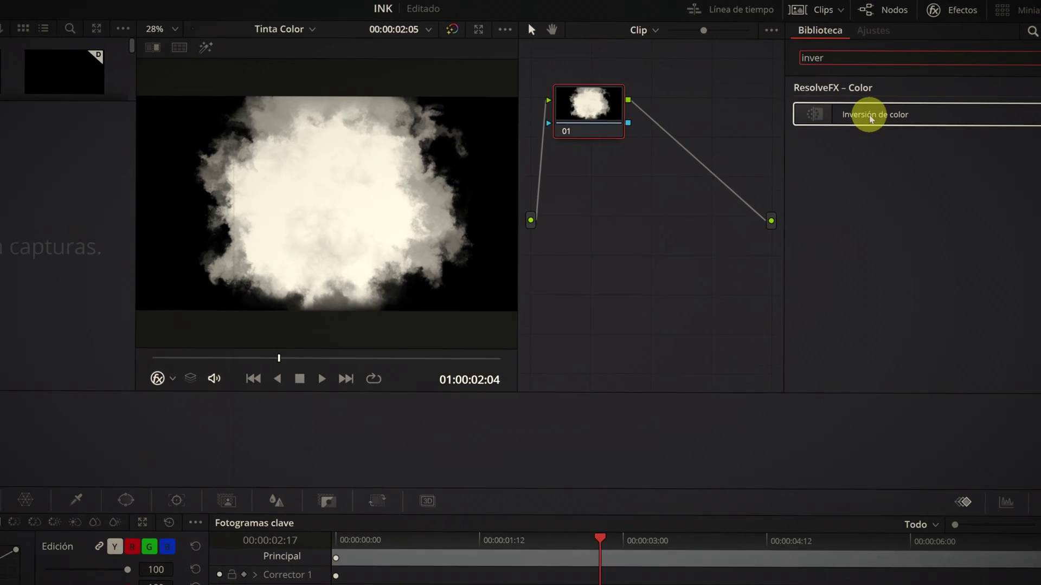
pyautogui.moveTo(861, 118); pyautogui.dragTo(749, 125)
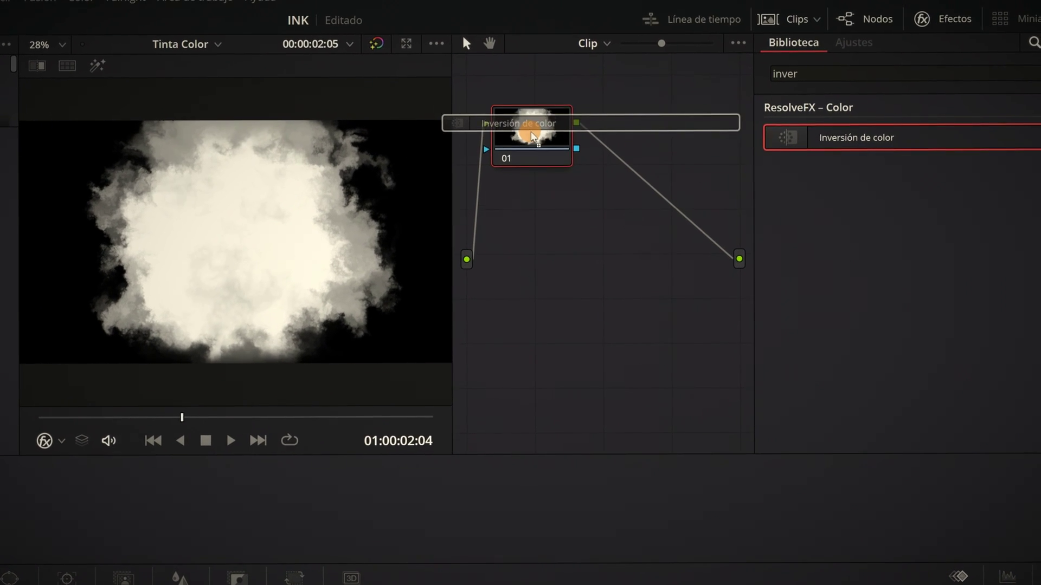
pyautogui.moveTo(753, 132); pyautogui.dragTo(529, 138)
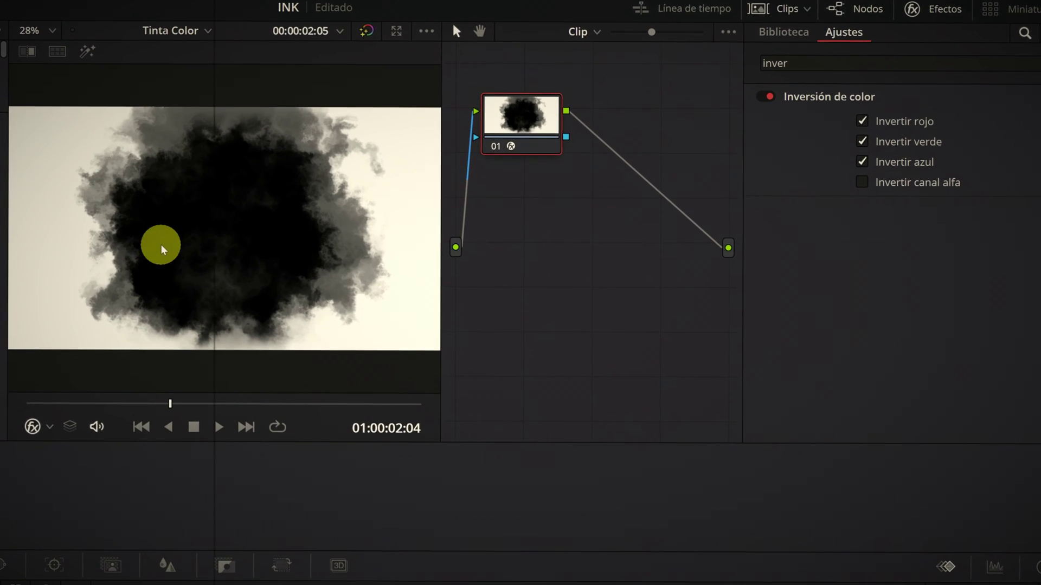
pyautogui.scroll(-1, 158, 242)
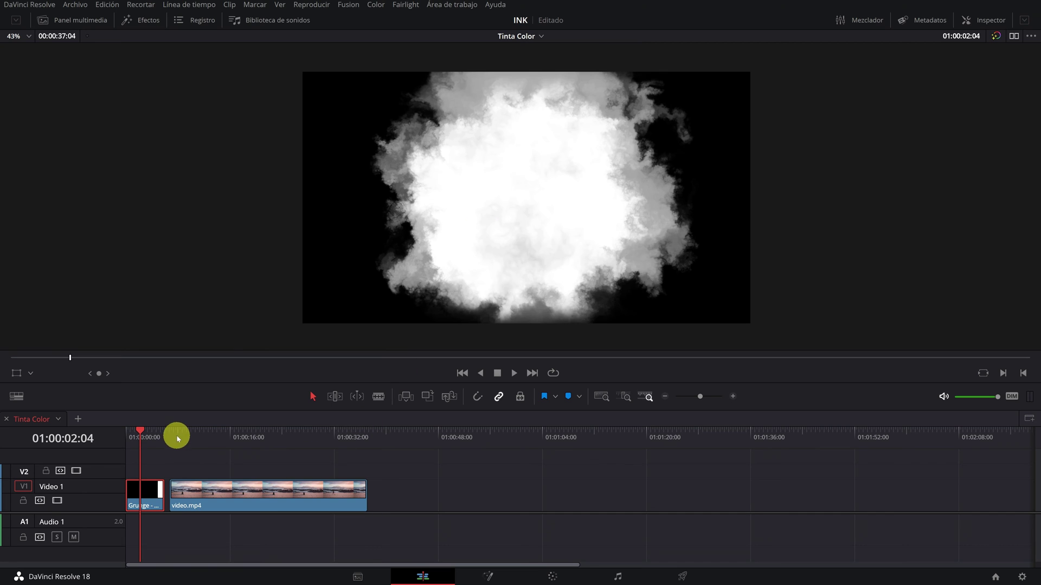
pyautogui.moveTo(178, 437)
pyautogui.mouseDown()
pyautogui.moveTo(267, 441)
pyautogui.moveTo(178, 447)
pyautogui.mouseUp()
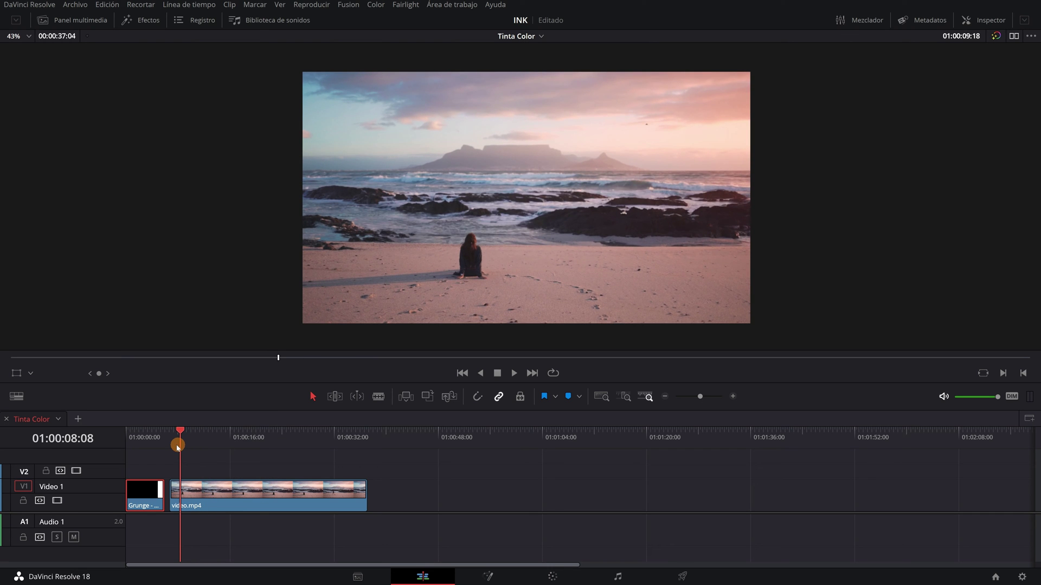
# Move video.mp4 from Video 1 up to Video 2 at the timeline start, above Grunge
pyautogui.moveTo(178, 447); pyautogui.dragTo(143, 447)
pyautogui.click(226, 491)
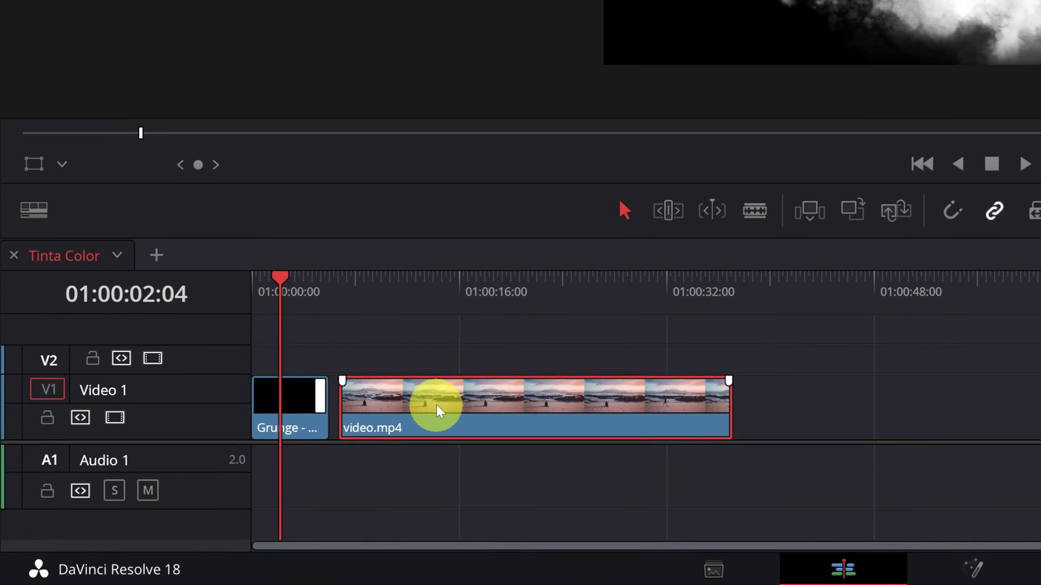
pyautogui.moveTo(433, 406)
pyautogui.mouseDown()
pyautogui.moveTo(436, 360)
pyautogui.moveTo(334, 357)
pyautogui.moveTo(320, 367)
pyautogui.mouseUp()
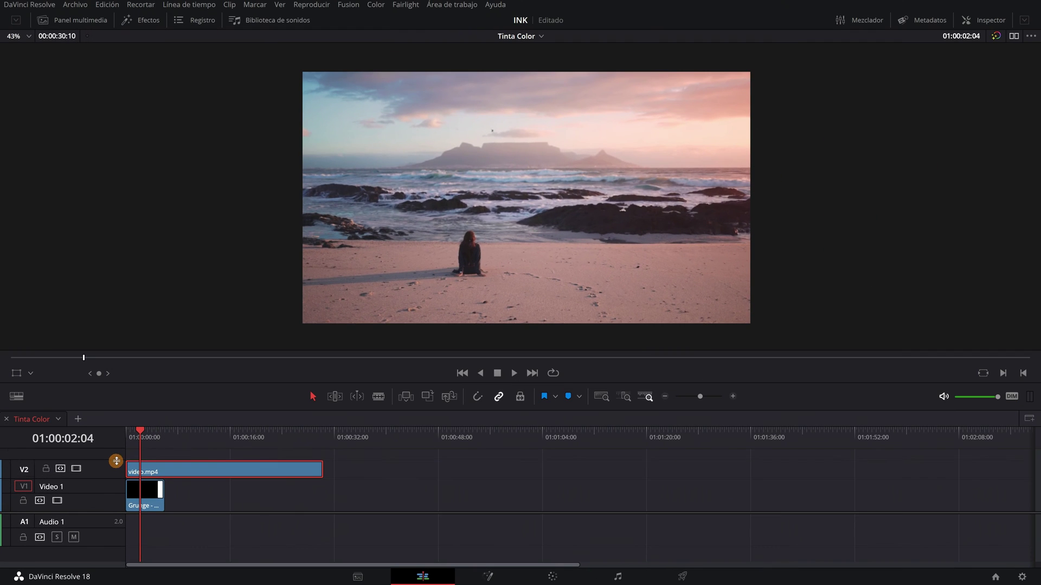
# In the Inspector, set video.mp4's Composite Mode to Pantalla
pyautogui.scroll(2, 107, 512)
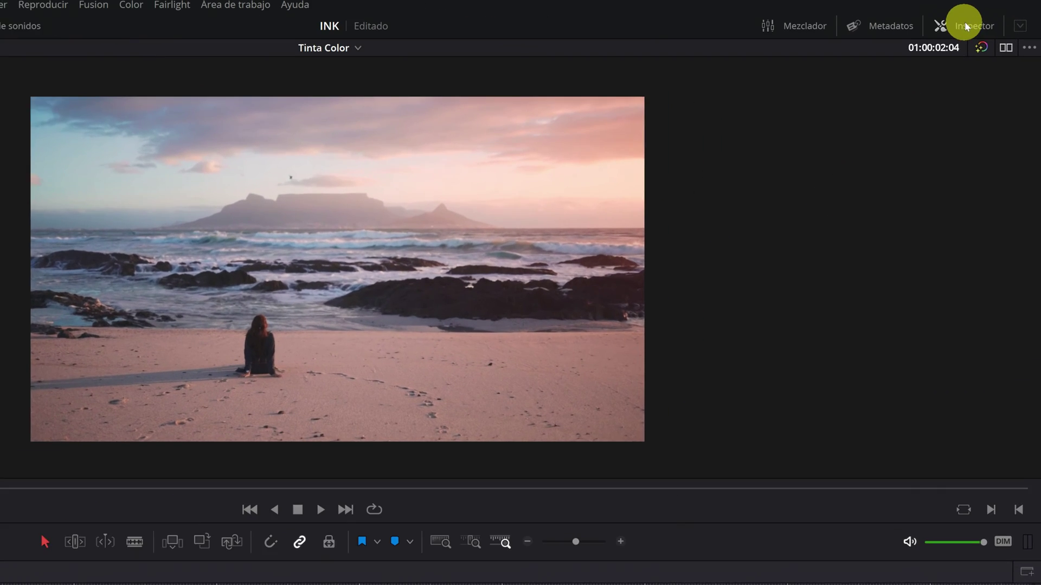
pyautogui.click(985, 21)
pyautogui.scroll(-1, 911, 178)
pyautogui.scroll(-4, 902, 203)
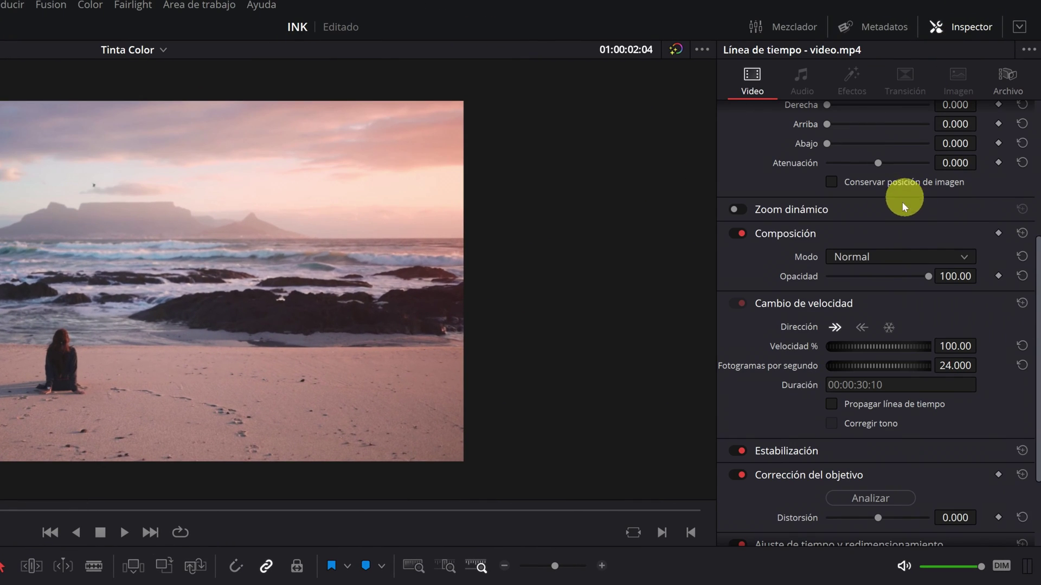
pyautogui.click(896, 256)
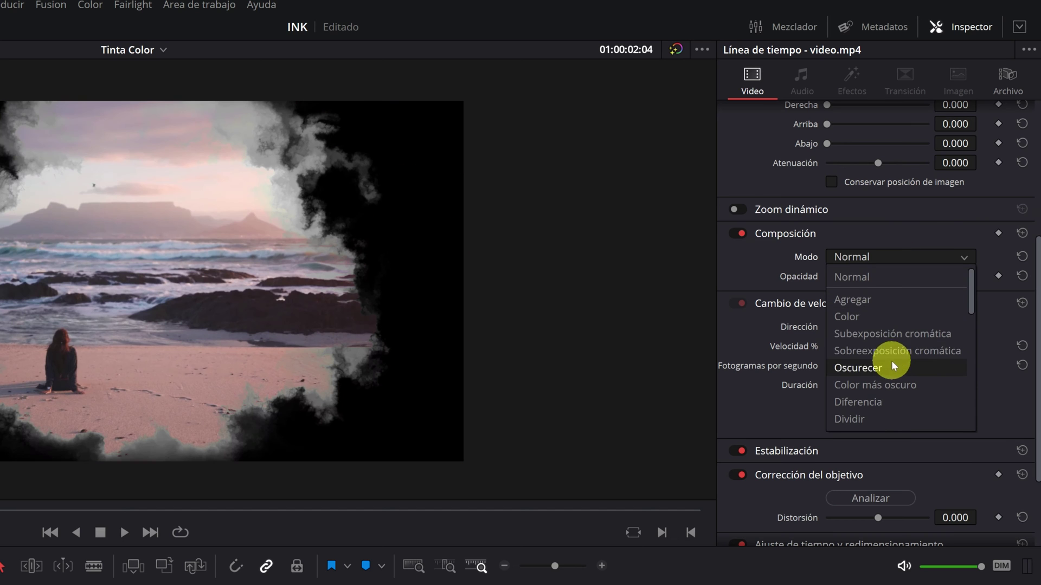
pyautogui.scroll(-3, 890, 368)
pyautogui.scroll(-3, 890, 368)
pyautogui.scroll(-2, 890, 368)
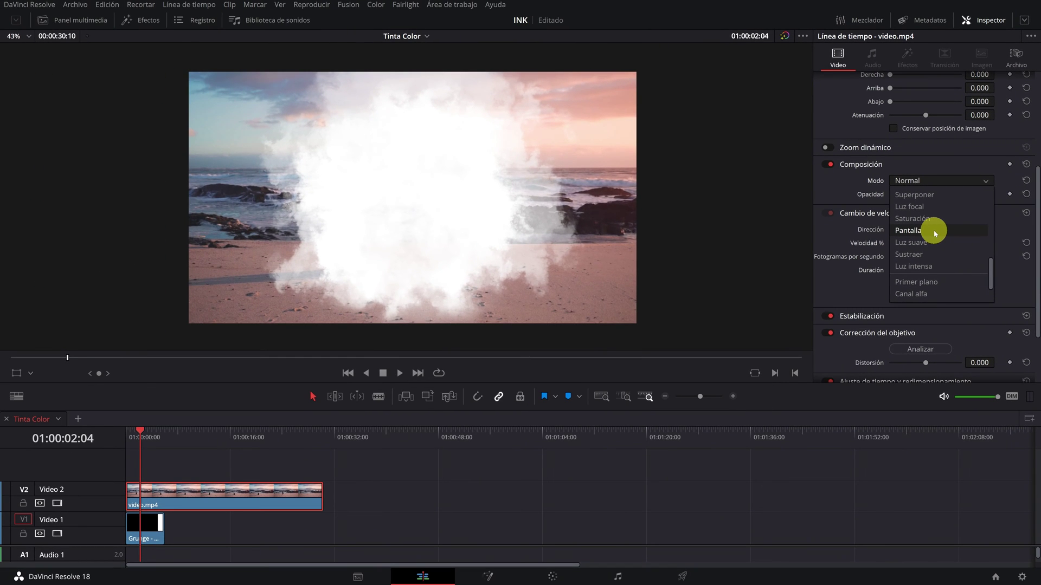
pyautogui.click(934, 230)
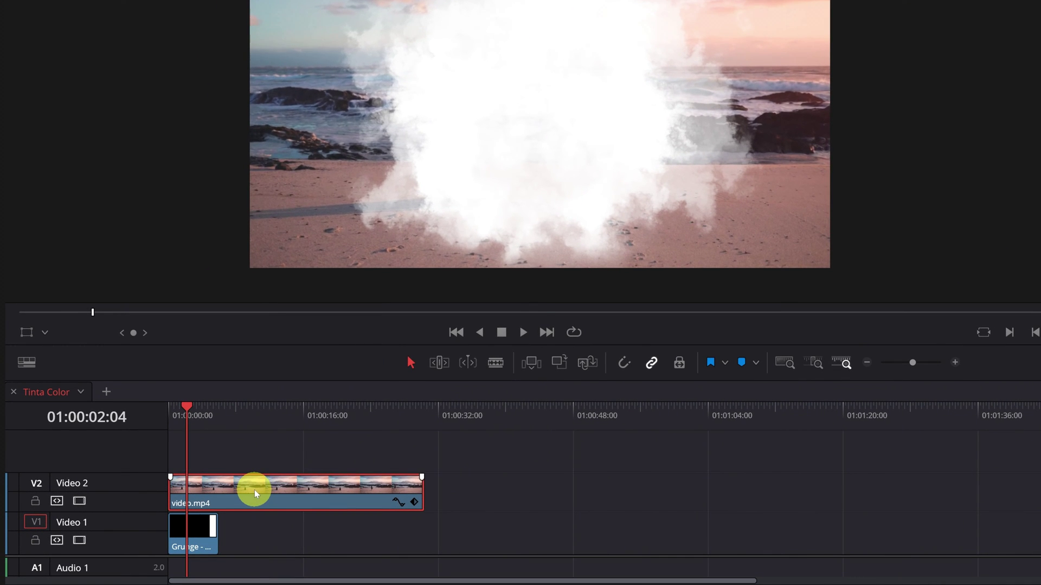
# Copy video.mp4 and paste a duplicate on empty Video 2 at 01:00:35:18
pyautogui.rightClick(255, 491)
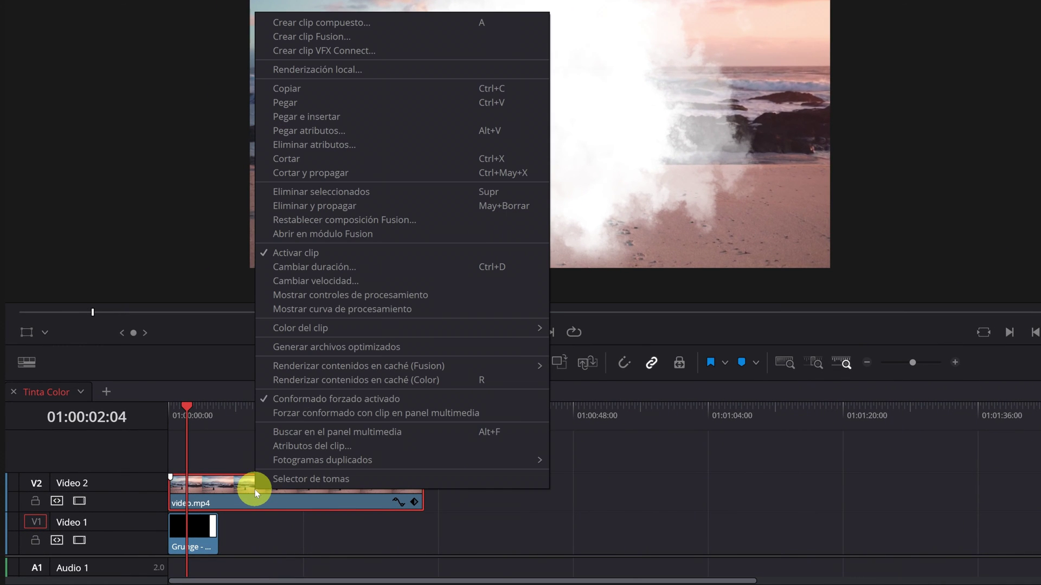
pyautogui.click(376, 89)
pyautogui.click(468, 416)
pyautogui.rightClick(469, 484)
pyautogui.click(494, 494)
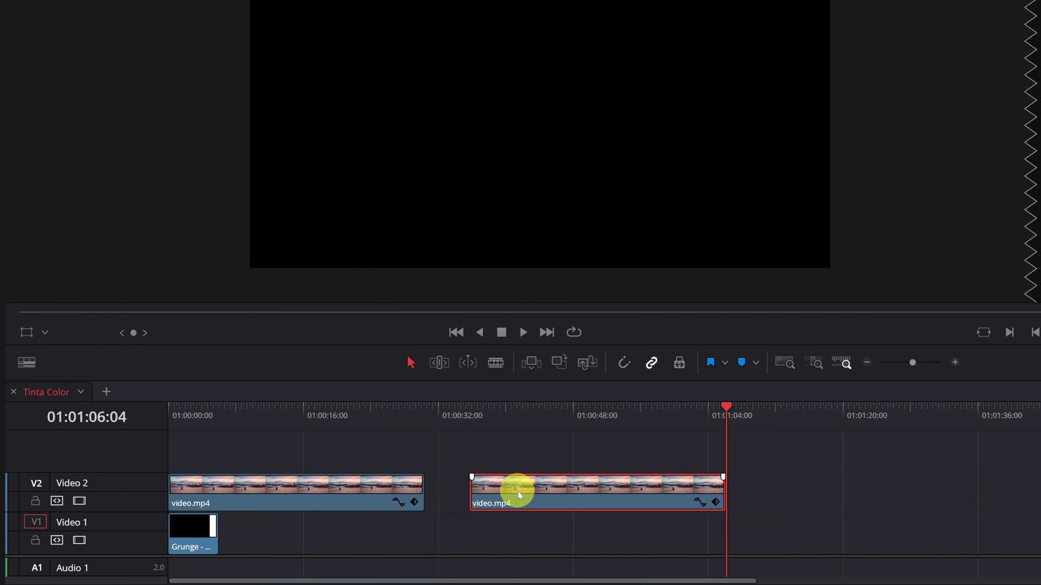
pyautogui.click(502, 426)
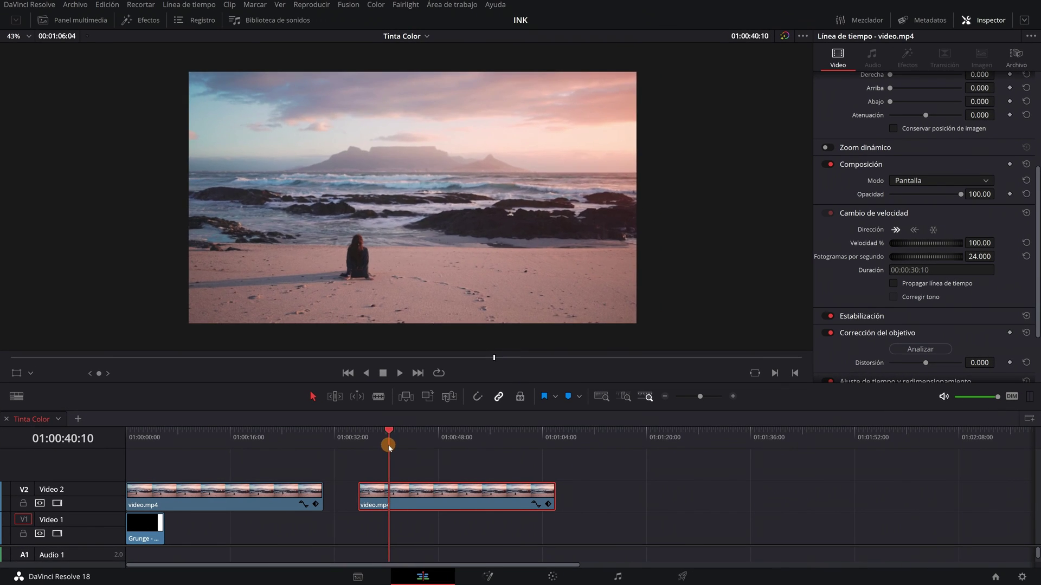
# Blade video.mp4 where the Grunge clip ends, about 01:00:05:19, and delete the leftover piece
pyautogui.moveTo(392, 437); pyautogui.dragTo(126, 437)
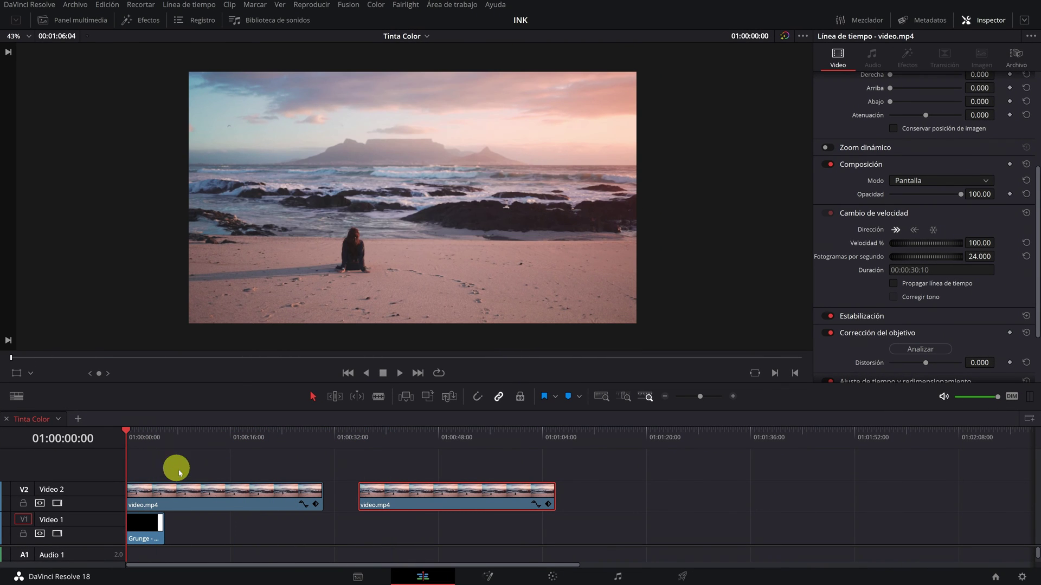
pyautogui.click(646, 396)
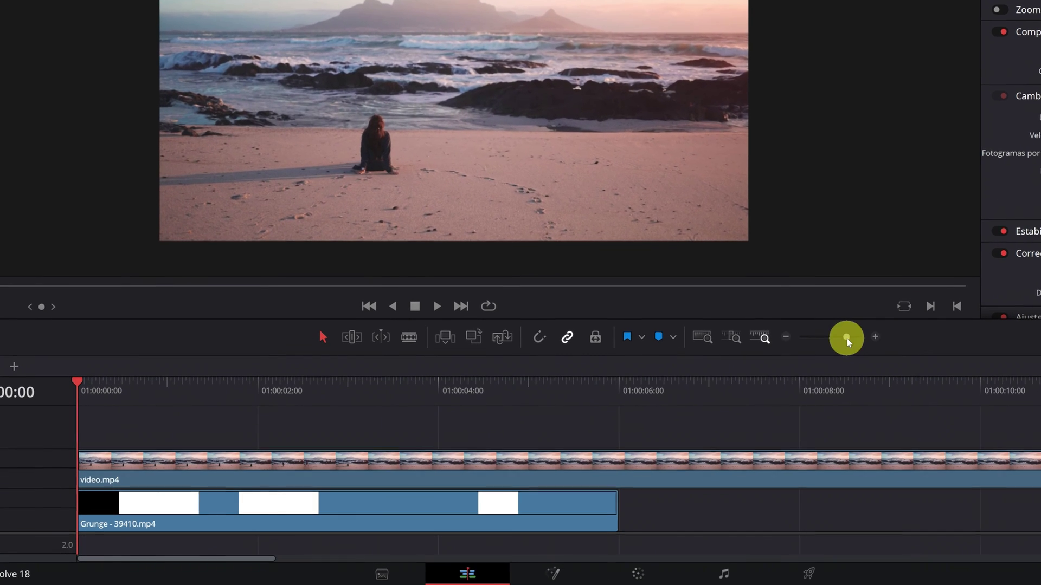
pyautogui.click(408, 339)
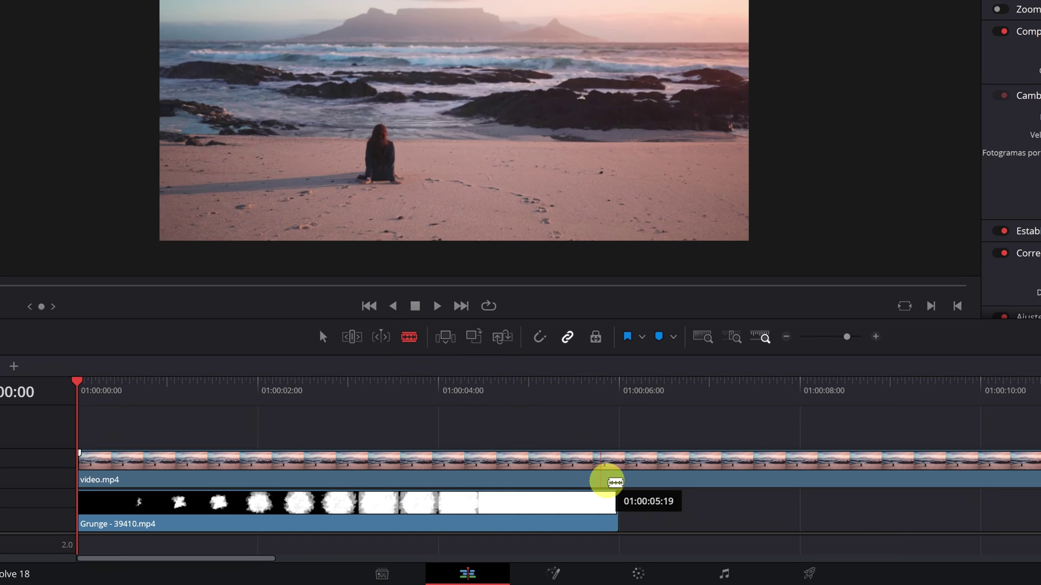
pyautogui.click(619, 481)
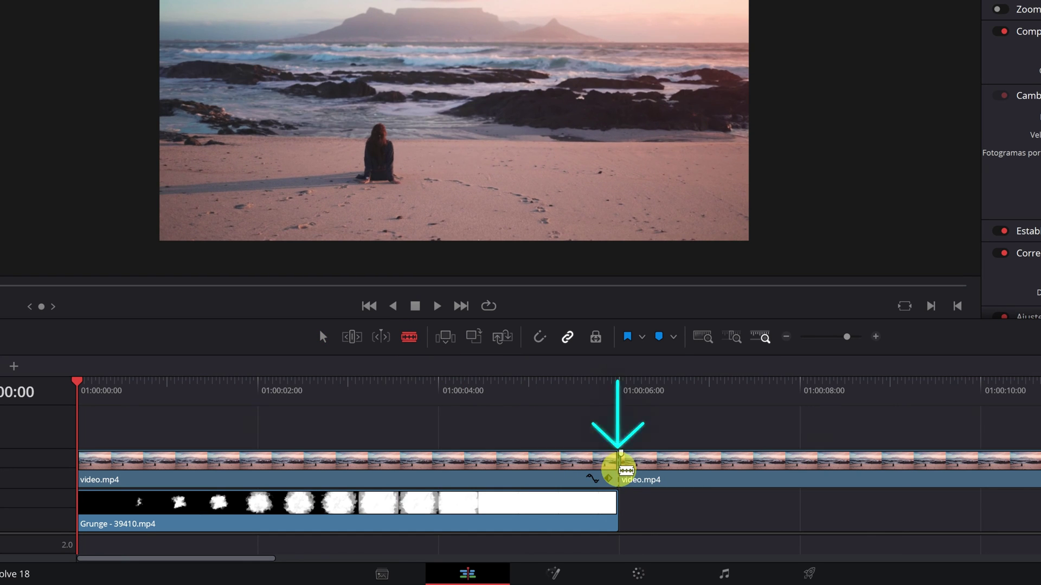
pyautogui.click(322, 338)
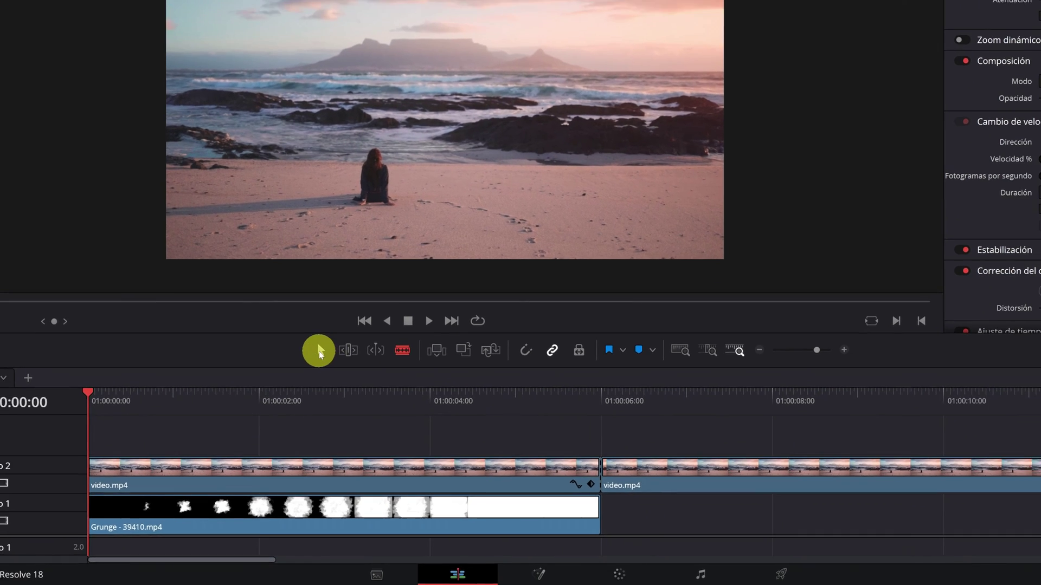
pyautogui.click(593, 506)
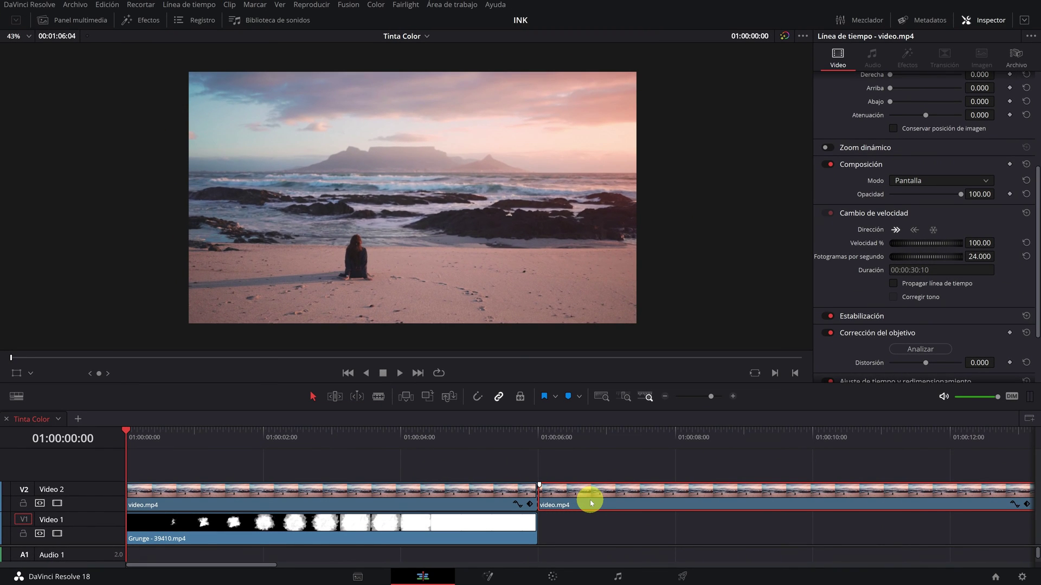
pyautogui.press('Delete')
# Move the later video.mp4 earlier, merge the stacked clips into Compound Clip 5, then play
pyautogui.scroll(-4, 575, 498)
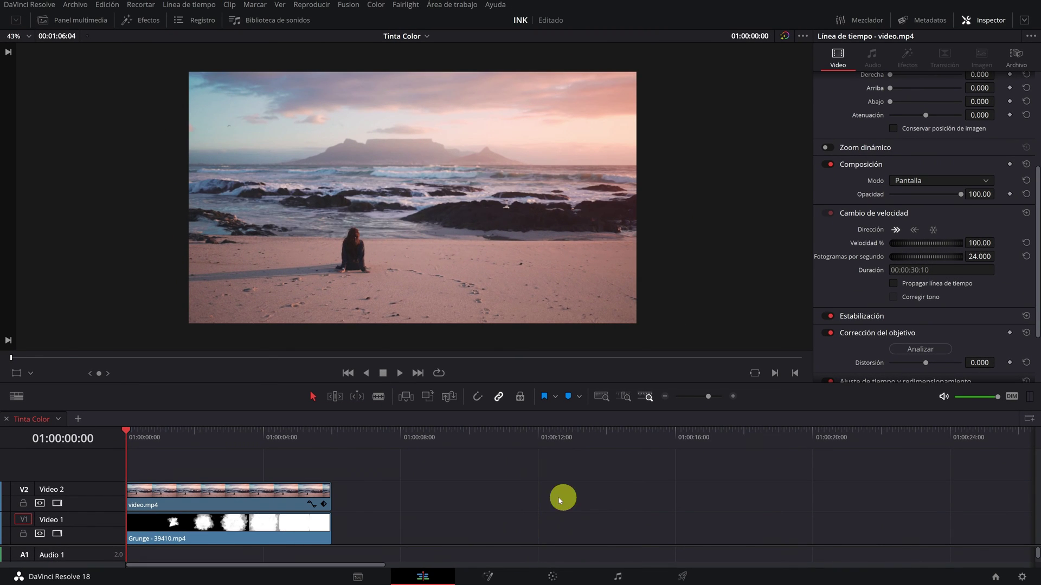
pyautogui.moveTo(789, 497); pyautogui.dragTo(314, 501)
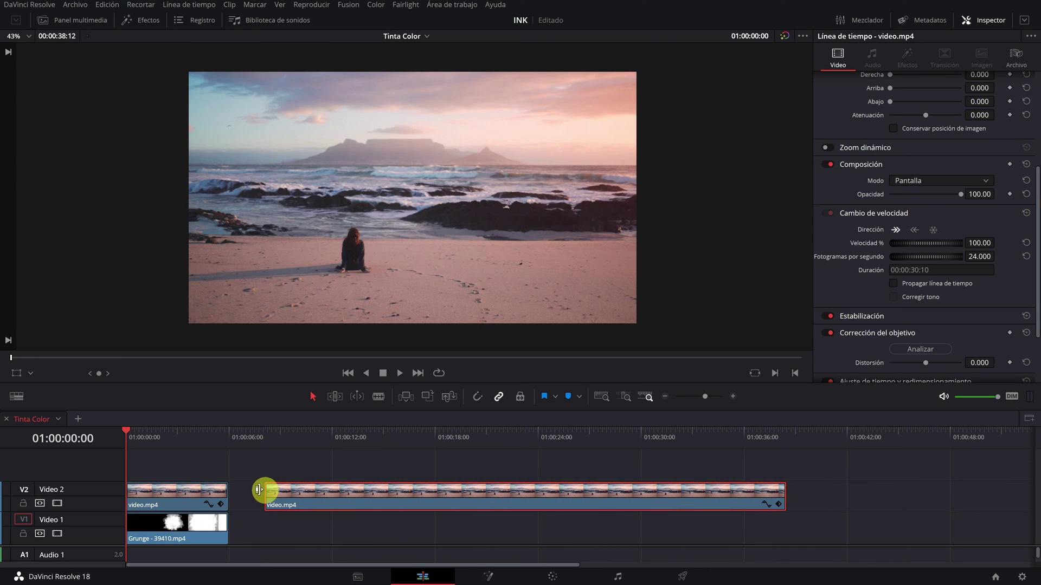
pyautogui.moveTo(155, 469); pyautogui.dragTo(187, 539)
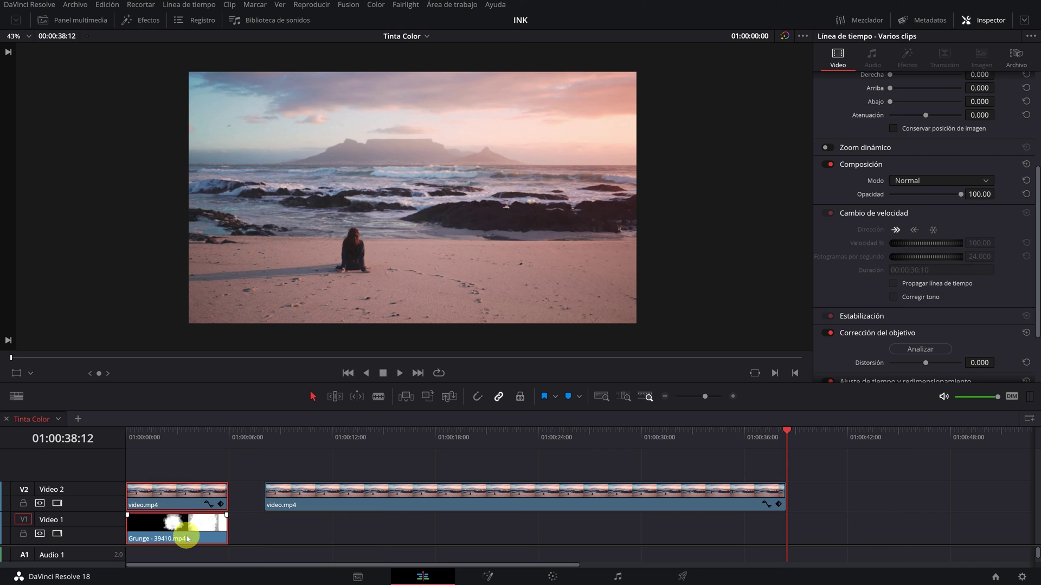
pyautogui.rightClick(184, 527)
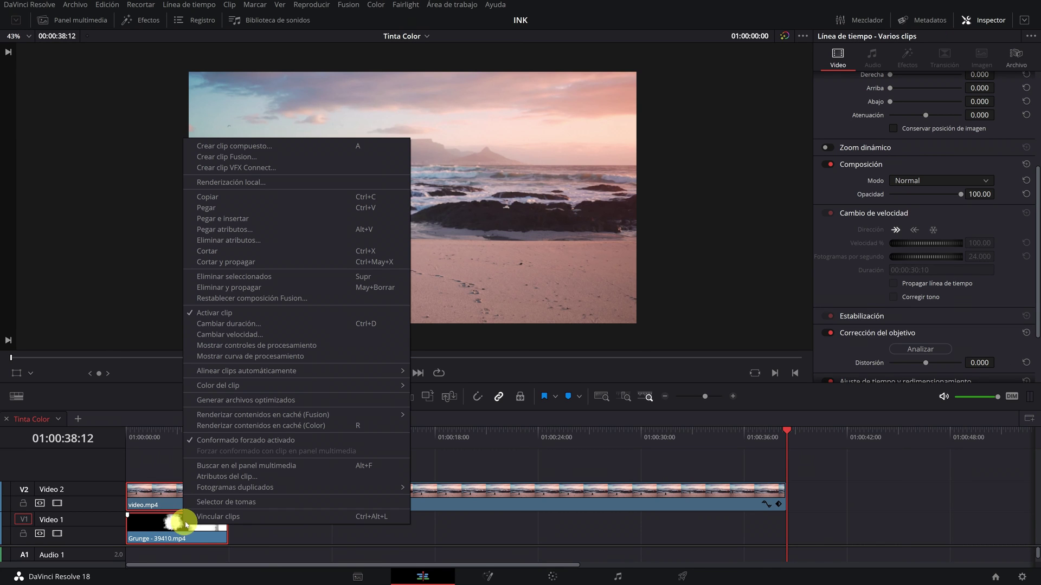
pyautogui.click(284, 147)
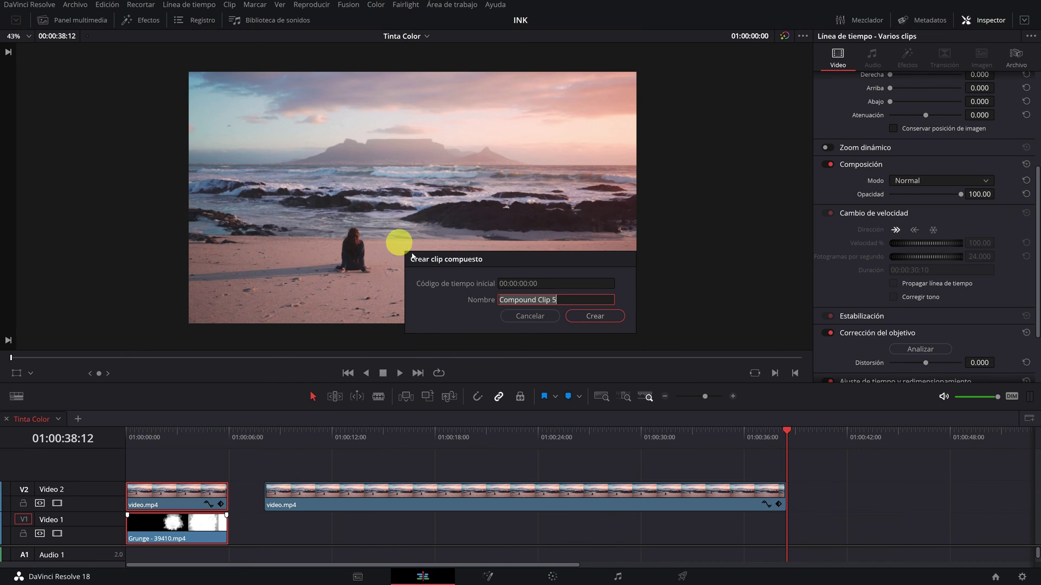
pyautogui.click(596, 320)
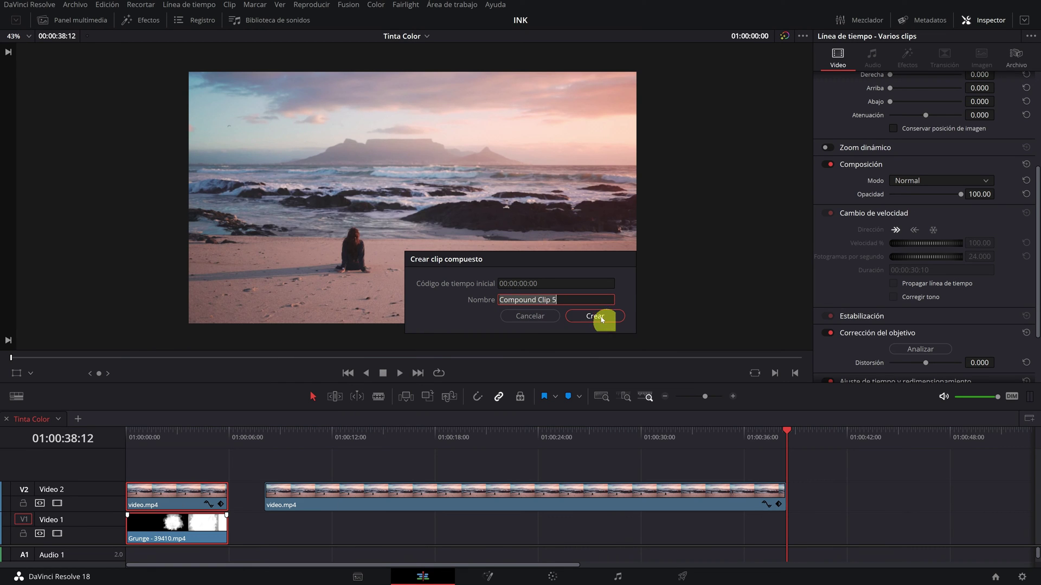
pyautogui.click(602, 320)
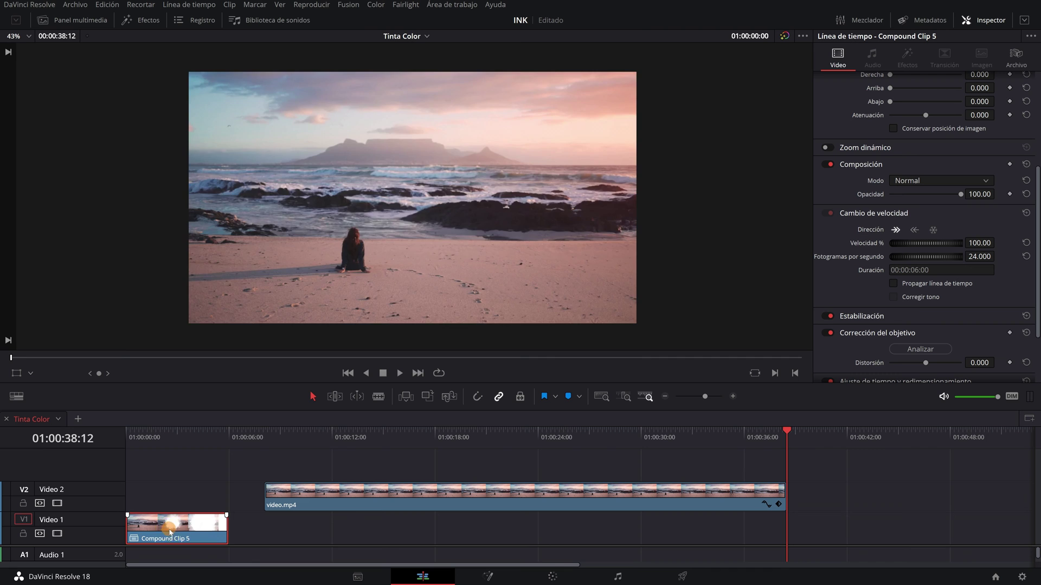
pyautogui.moveTo(170, 532); pyautogui.dragTo(164, 524)
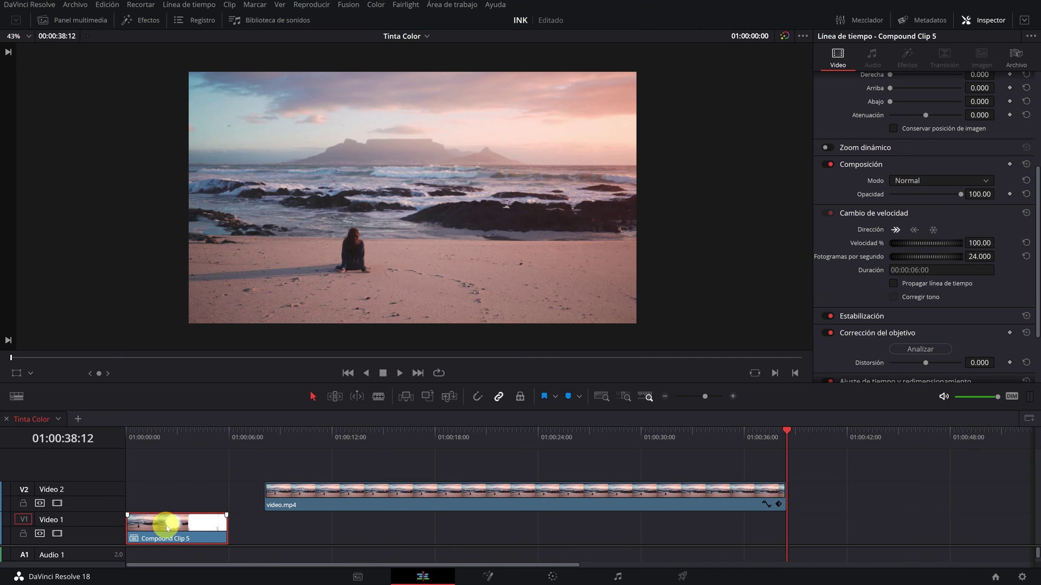
pyautogui.press('space')
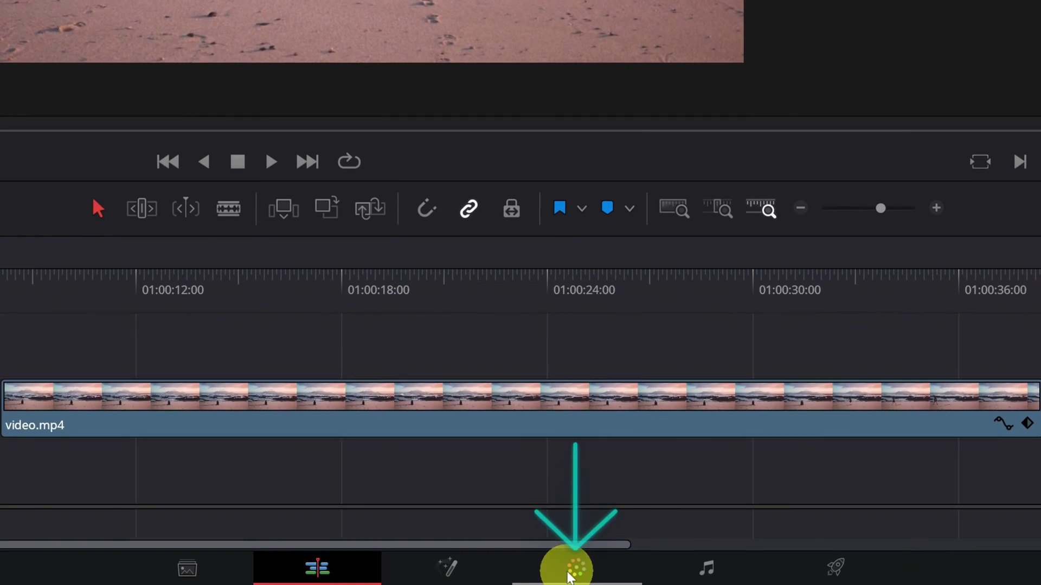
# On the Color page, set Color Wheels saturation to 0 for black and white
pyautogui.click(552, 578)
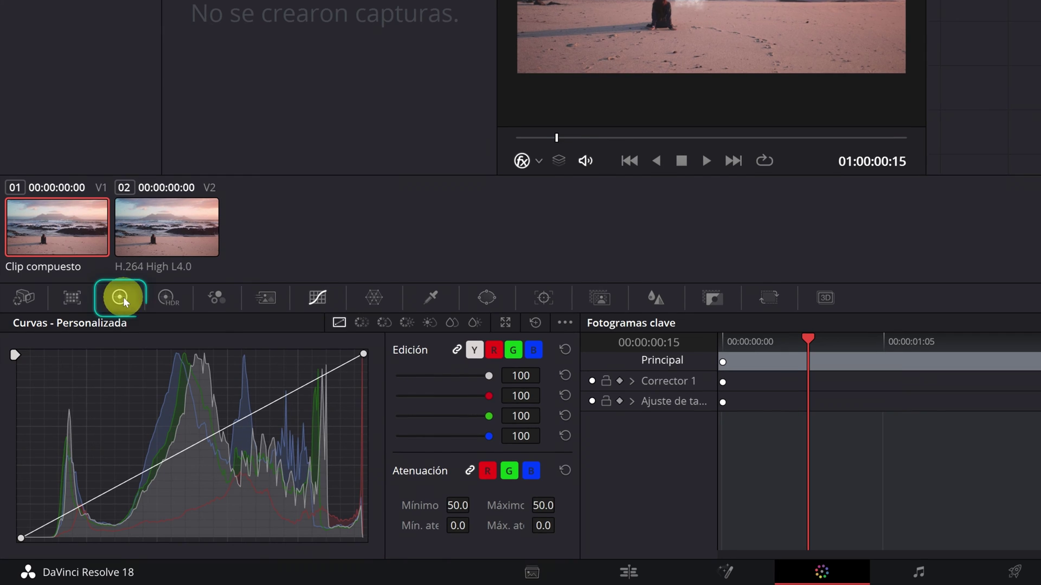
pyautogui.click(120, 298)
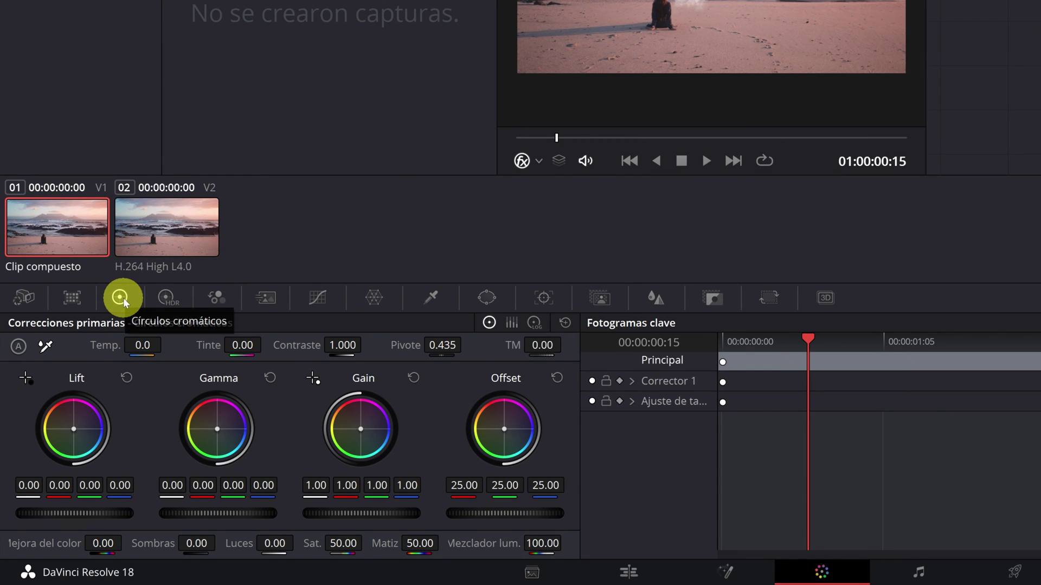
pyautogui.click(344, 544)
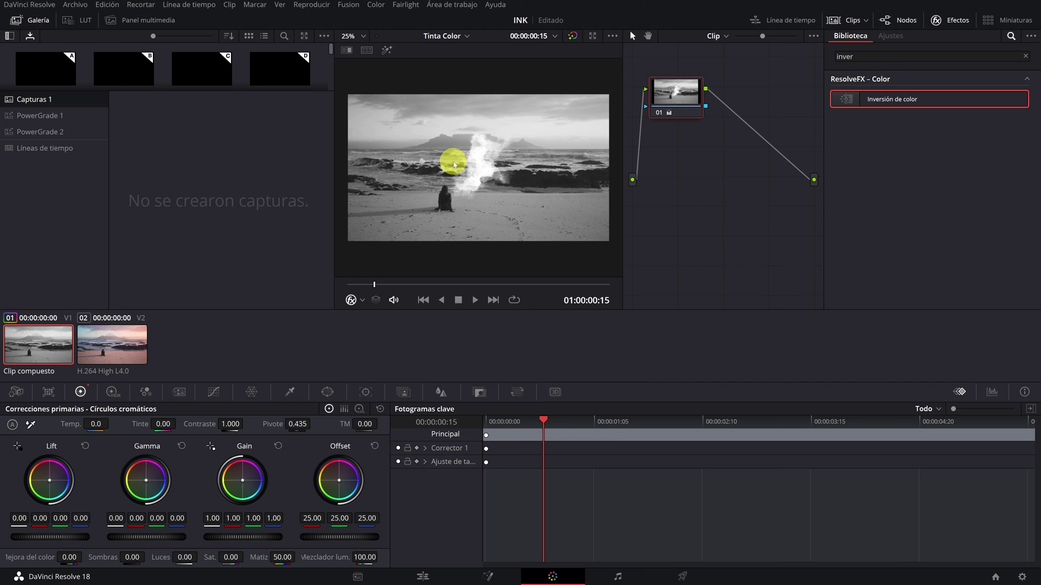
# Shape the custom curve: lower the top point and pull the middle and lower points down
pyautogui.click(214, 393)
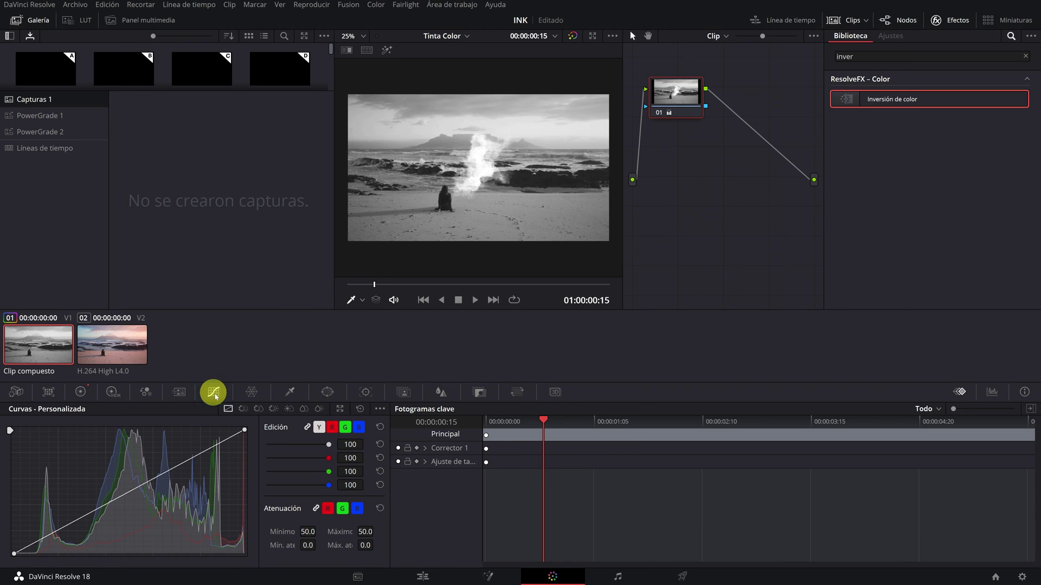
pyautogui.moveTo(244, 431); pyautogui.dragTo(245, 450)
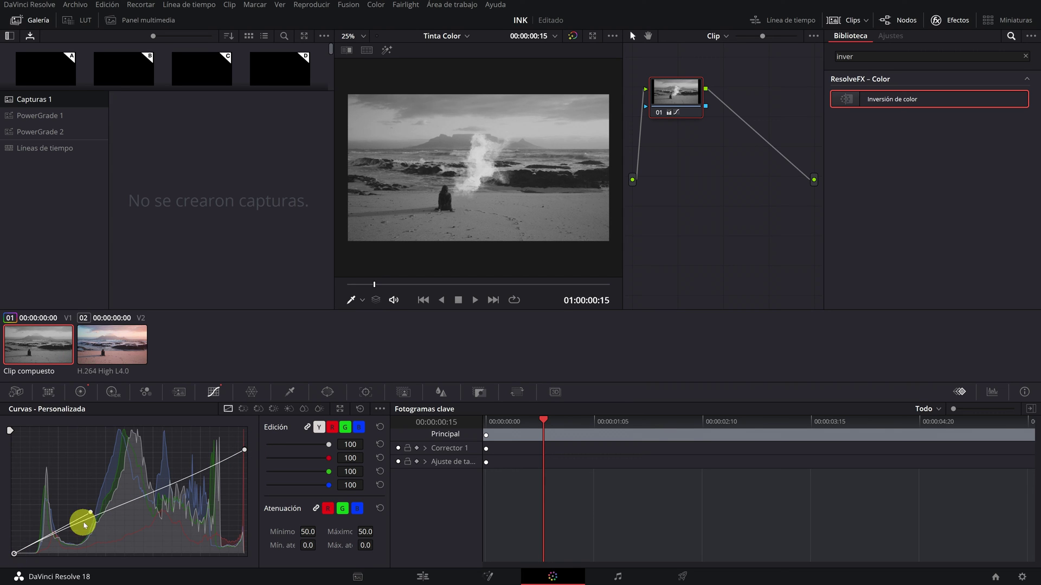
pyautogui.moveTo(91, 514); pyautogui.dragTo(88, 519)
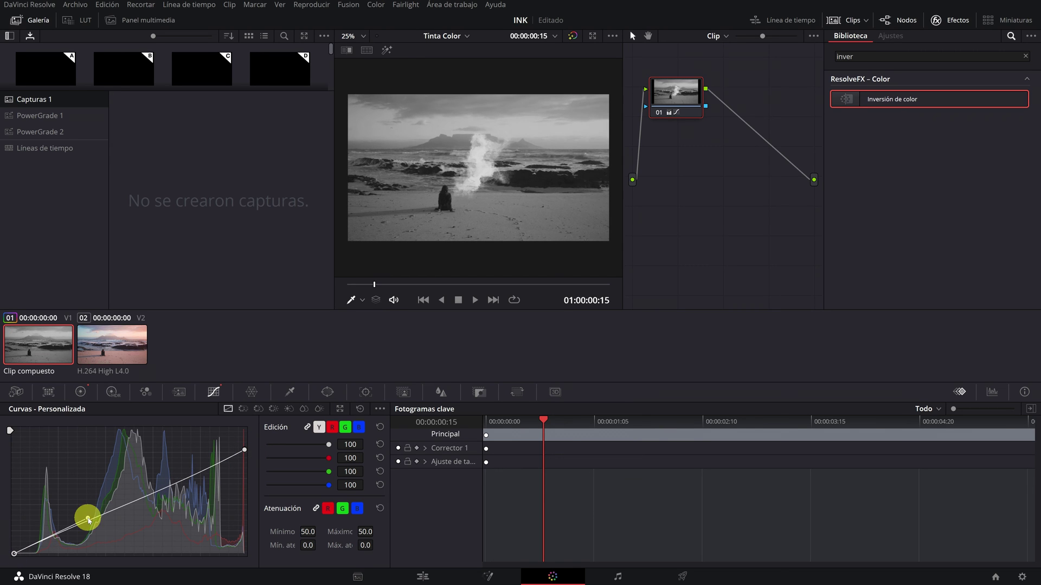
pyautogui.click(379, 409)
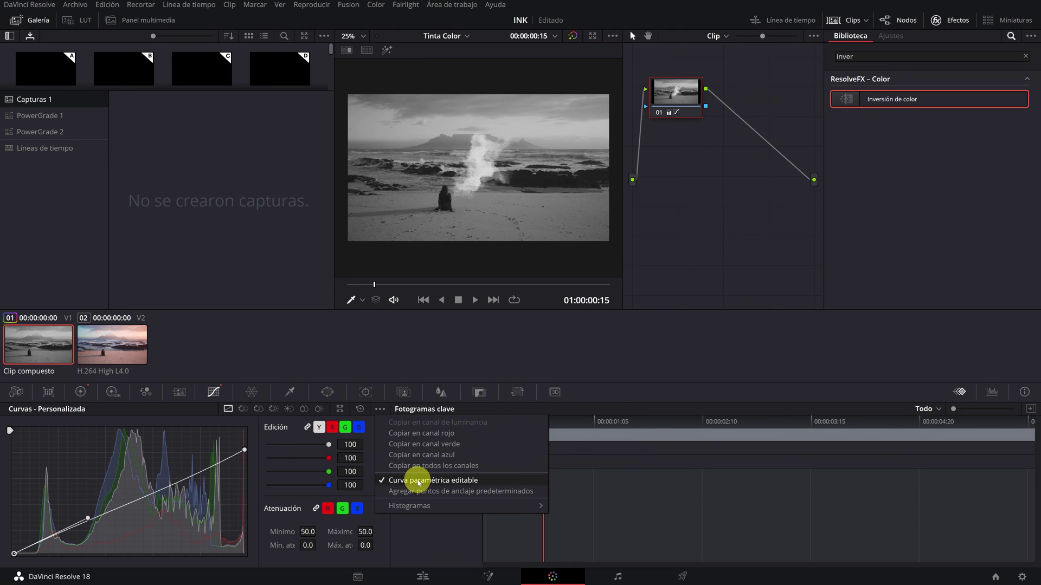
pyautogui.click(411, 481)
pyautogui.moveTo(86, 515); pyautogui.dragTo(96, 548)
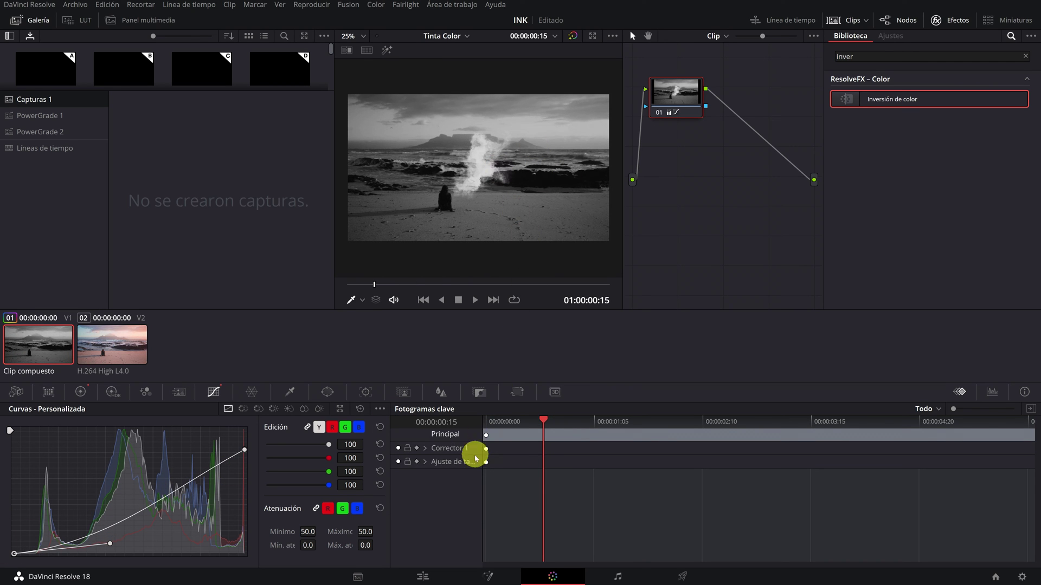
# Return to the Edit page and scrub through the smoke reveal frames
pyautogui.click(423, 577)
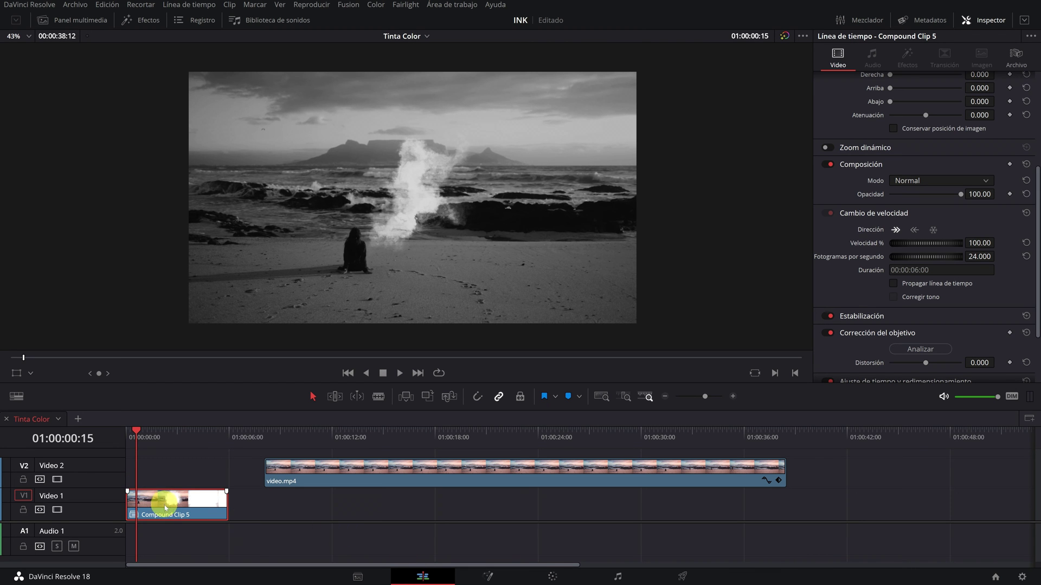
pyautogui.moveTo(144, 435); pyautogui.dragTo(316, 450)
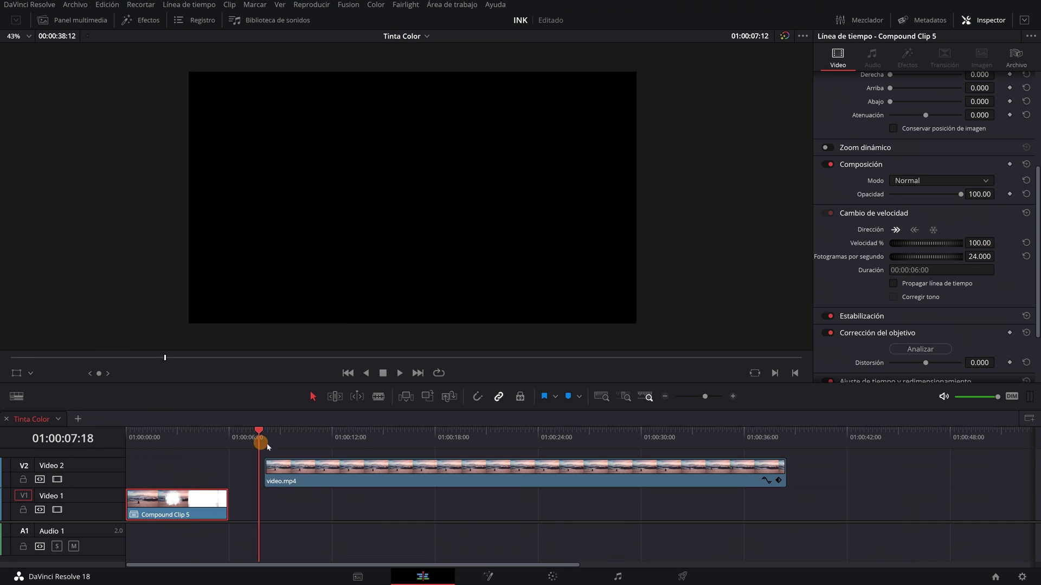
pyautogui.moveTo(316, 450)
pyautogui.mouseDown()
pyautogui.moveTo(178, 453)
pyautogui.moveTo(141, 477)
pyautogui.mouseUp()
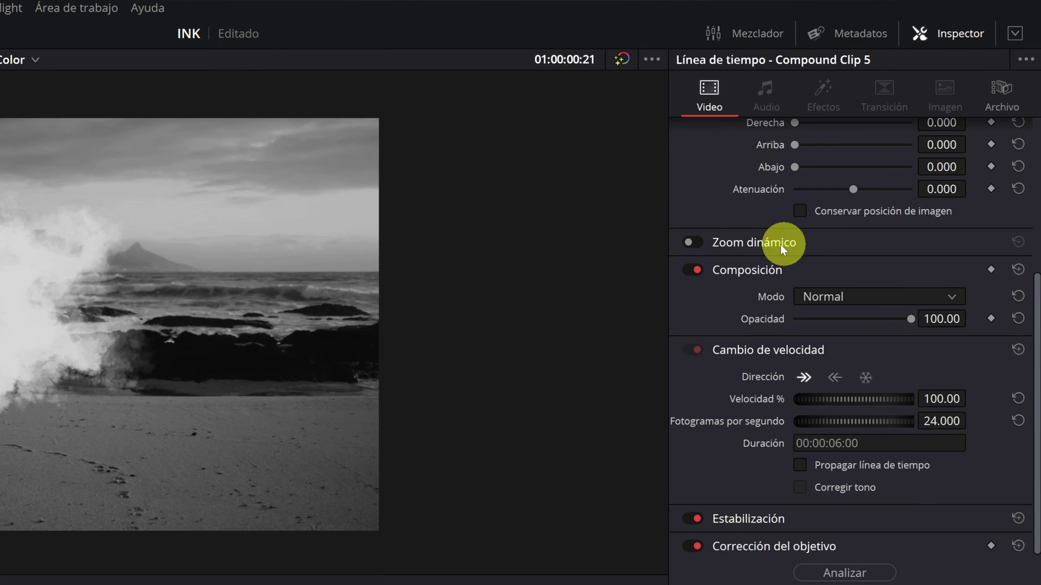
# Set Compound Clip 5's composite mode to Oscurecer and check a later frame
pyautogui.click(915, 301)
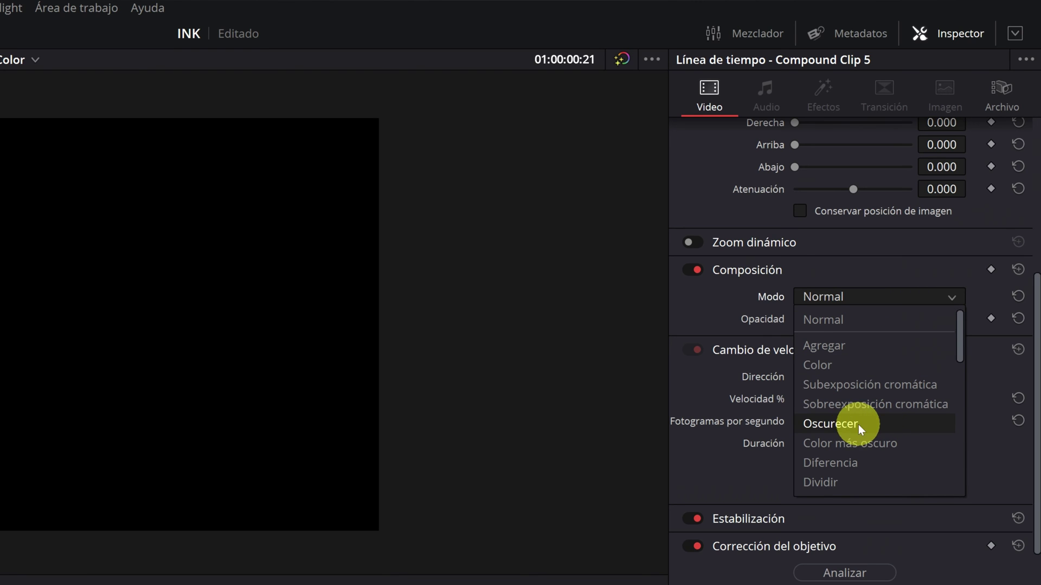
pyautogui.click(857, 425)
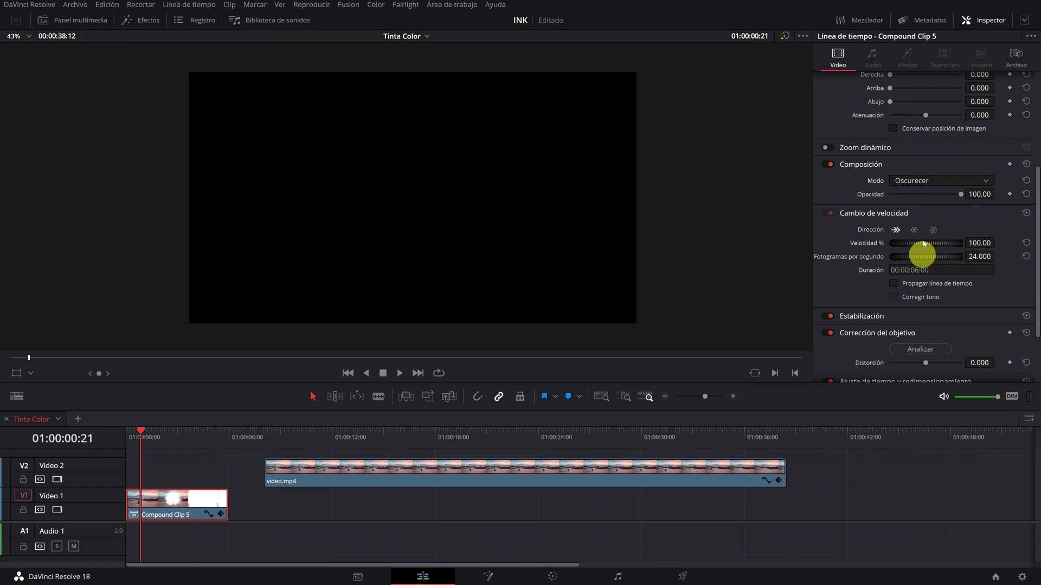
pyautogui.moveTo(141, 432)
pyautogui.mouseDown()
pyautogui.moveTo(180, 436)
pyautogui.moveTo(171, 437)
pyautogui.mouseUp()
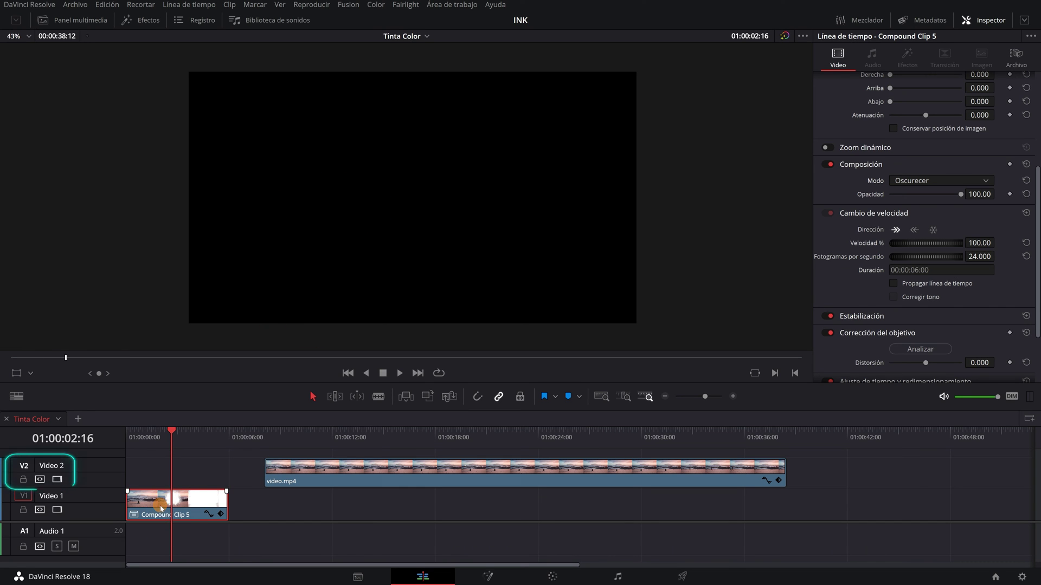
# Reposition Compound Clip 5 on Video 2, ending at the start above video.mp4
pyautogui.moveTo(159, 488); pyautogui.dragTo(159, 469)
pyautogui.moveTo(306, 473); pyautogui.dragTo(147, 503)
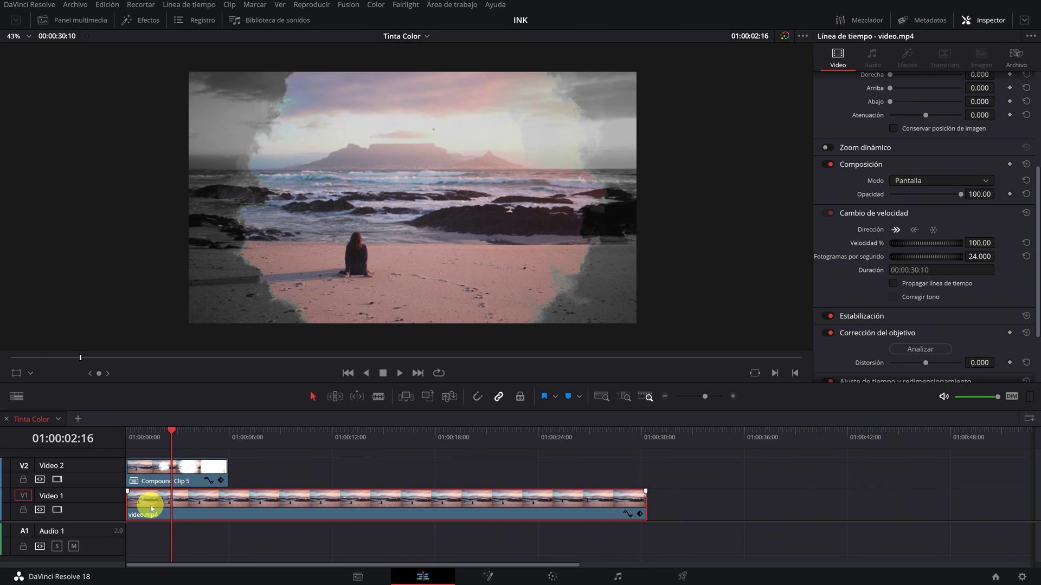
pyautogui.moveTo(144, 438); pyautogui.dragTo(126, 438)
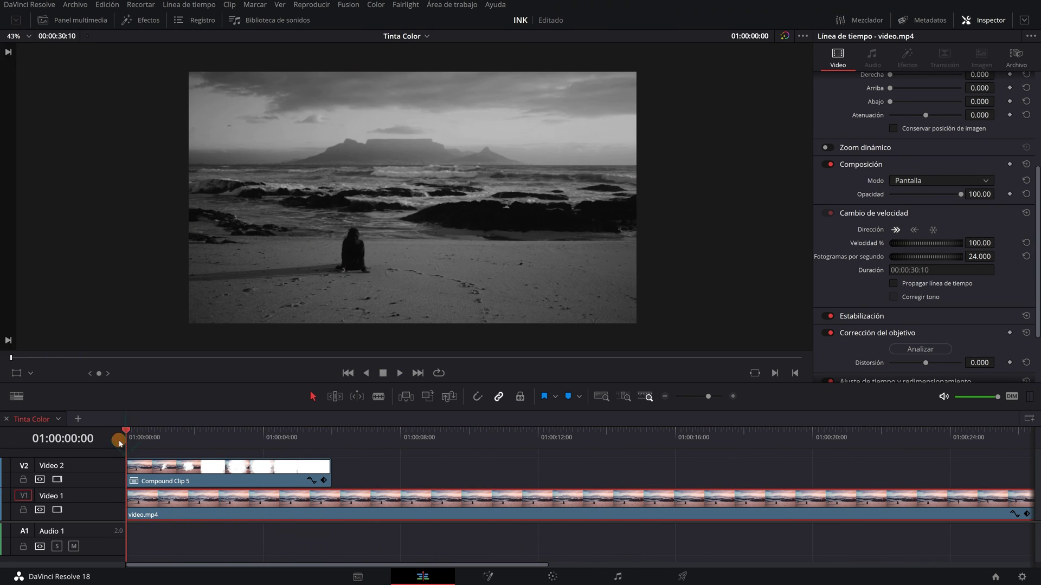
pyautogui.moveTo(186, 466); pyautogui.dragTo(220, 472)
pyautogui.moveTo(154, 434); pyautogui.dragTo(126, 434)
pyautogui.moveTo(179, 471); pyautogui.dragTo(153, 472)
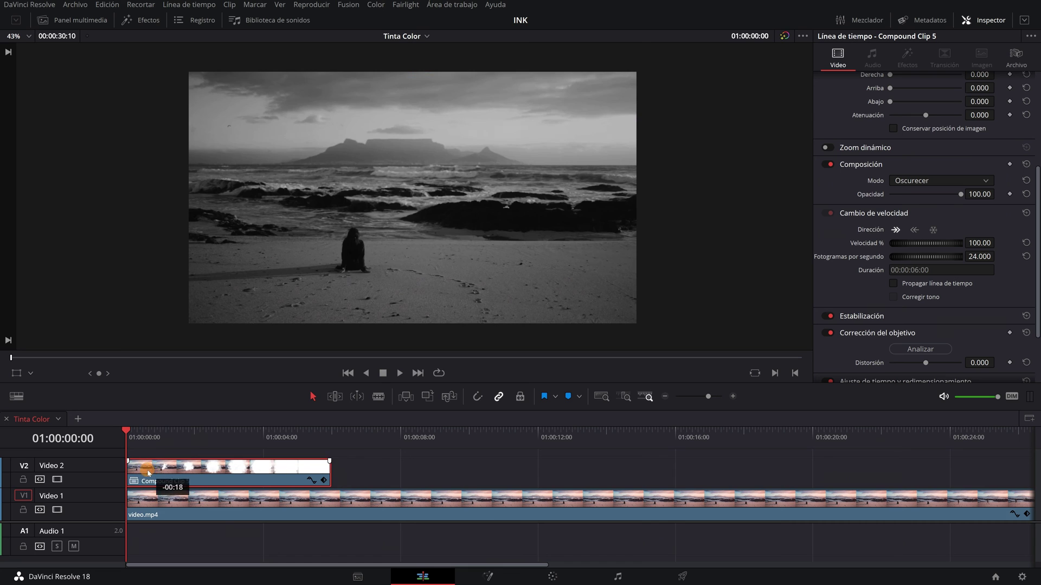
# Check both clips' composite modes and make the timeline area taller
pyautogui.click(144, 503)
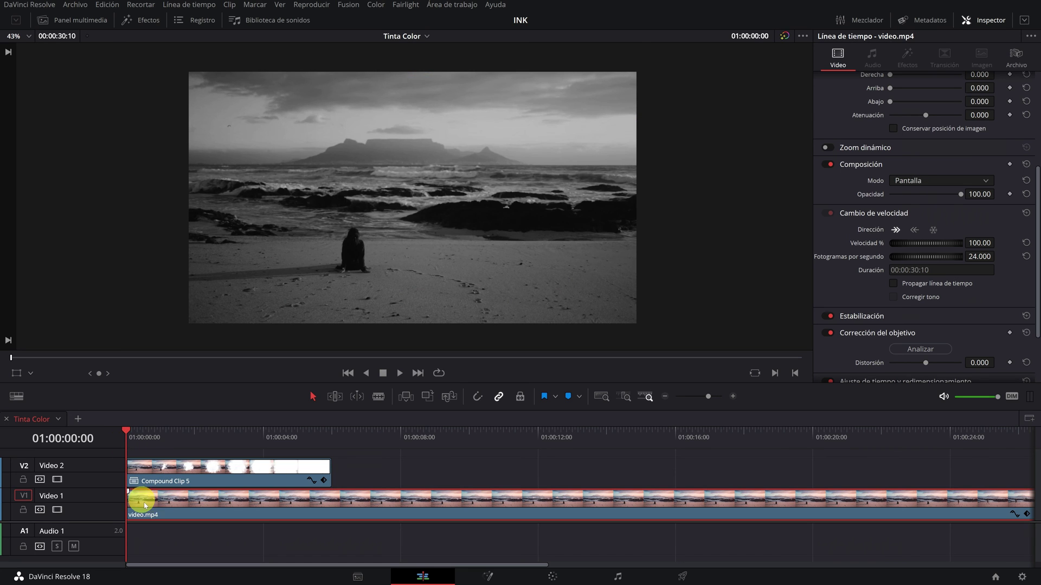
pyautogui.click(161, 480)
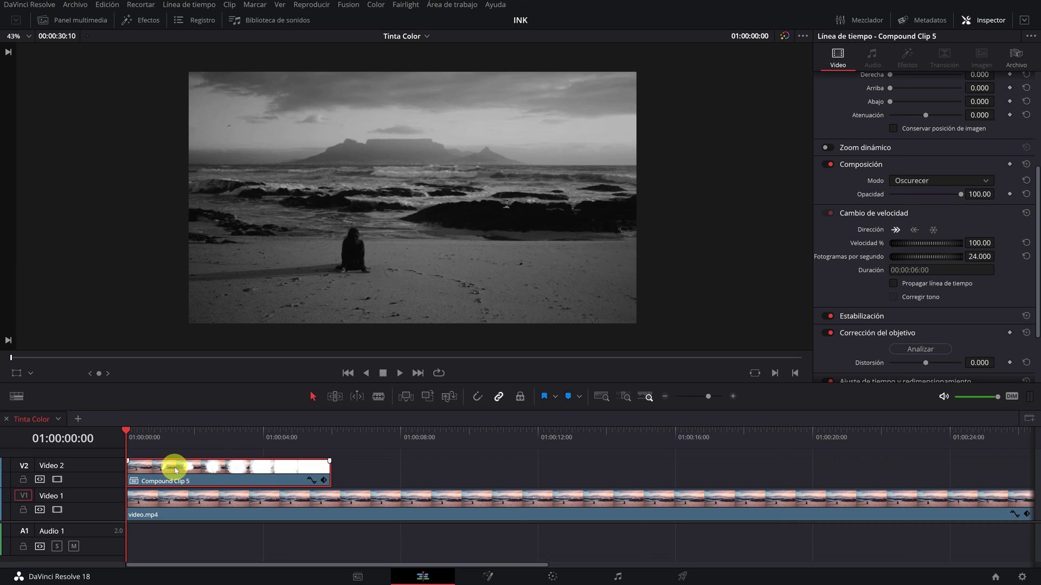
pyautogui.moveTo(194, 408); pyautogui.dragTo(194, 374)
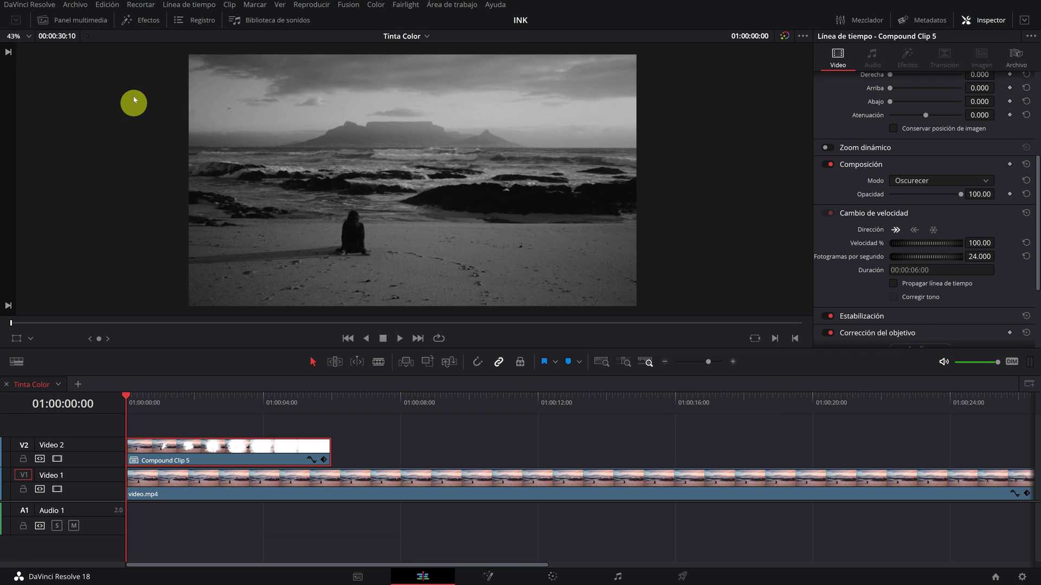
# Add the Paper generator from Effects > Generadores to a new Video 3 track
pyautogui.click(146, 22)
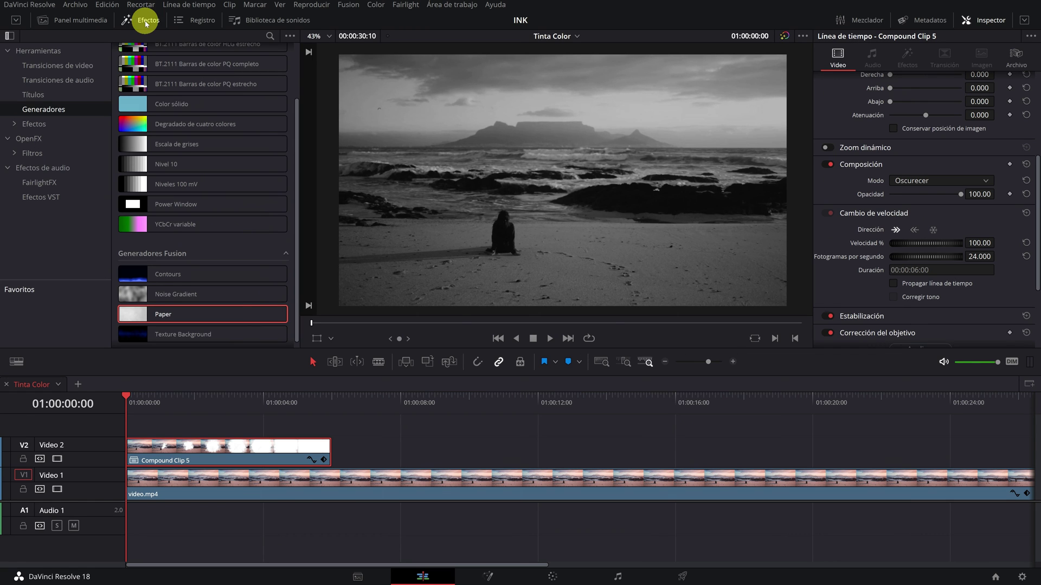
pyautogui.click(42, 50)
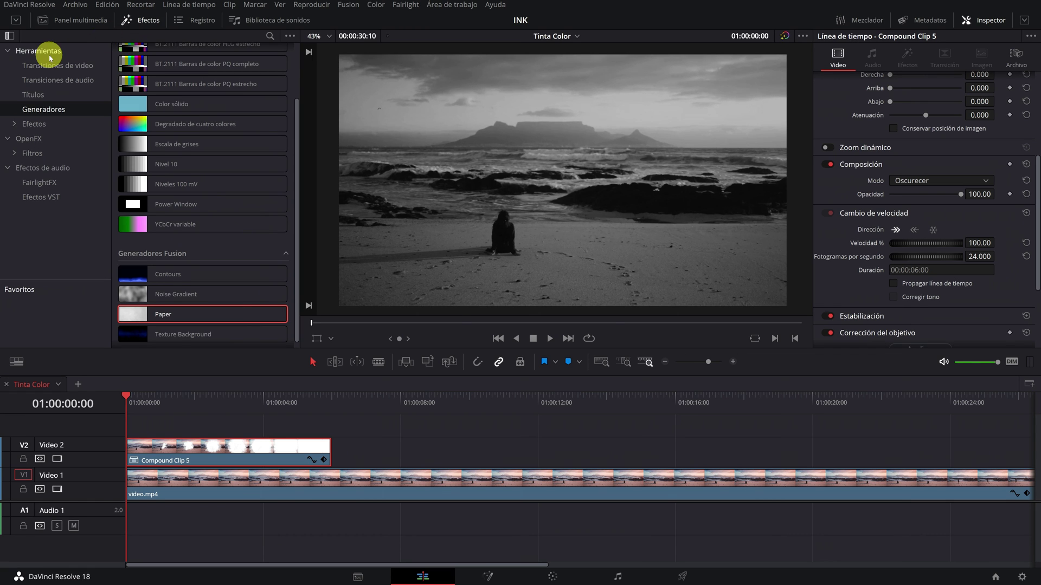
pyautogui.click(44, 112)
pyautogui.click(163, 315)
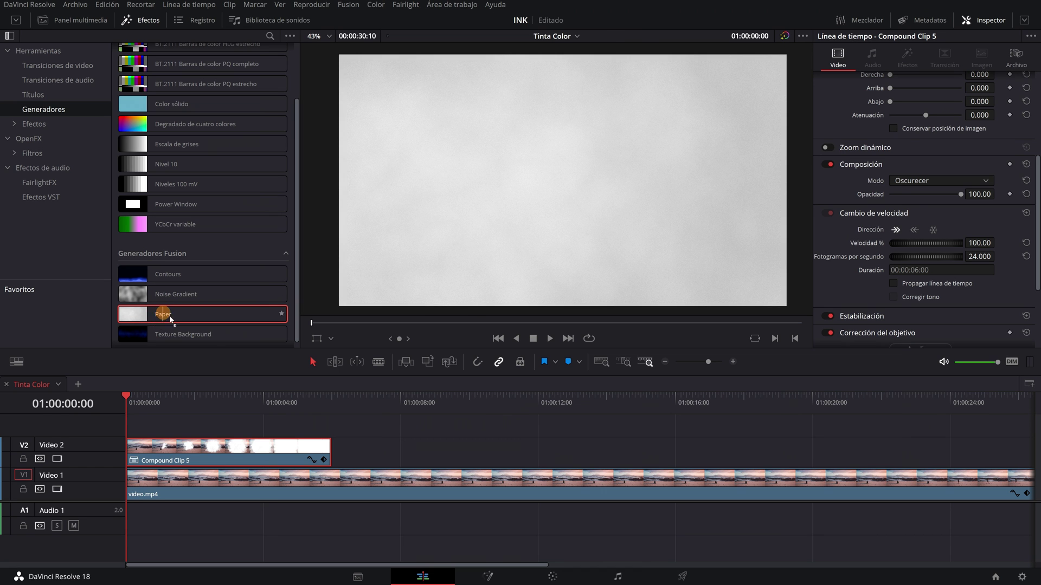
pyautogui.moveTo(170, 319); pyautogui.dragTo(374, 422)
# Boost the Paper's gain, shadows, contrast and brightness, and align it to span Compound Clip 5
pyautogui.moveTo(937, 153); pyautogui.dragTo(934, 153)
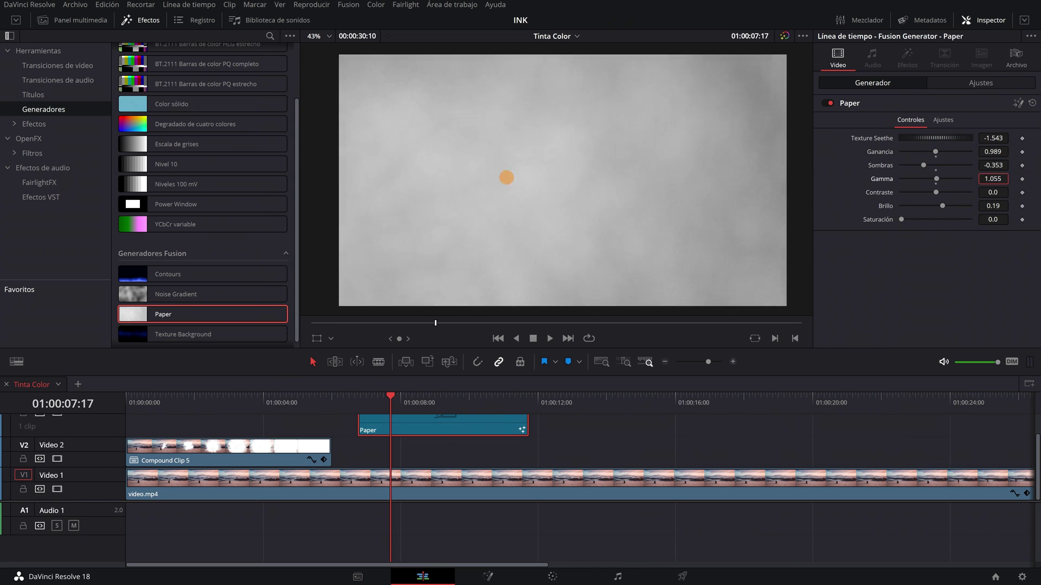
pyautogui.moveTo(991, 191)
pyautogui.mouseDown()
pyautogui.moveTo(1008, 193)
pyautogui.moveTo(1010, 204)
pyautogui.mouseUp()
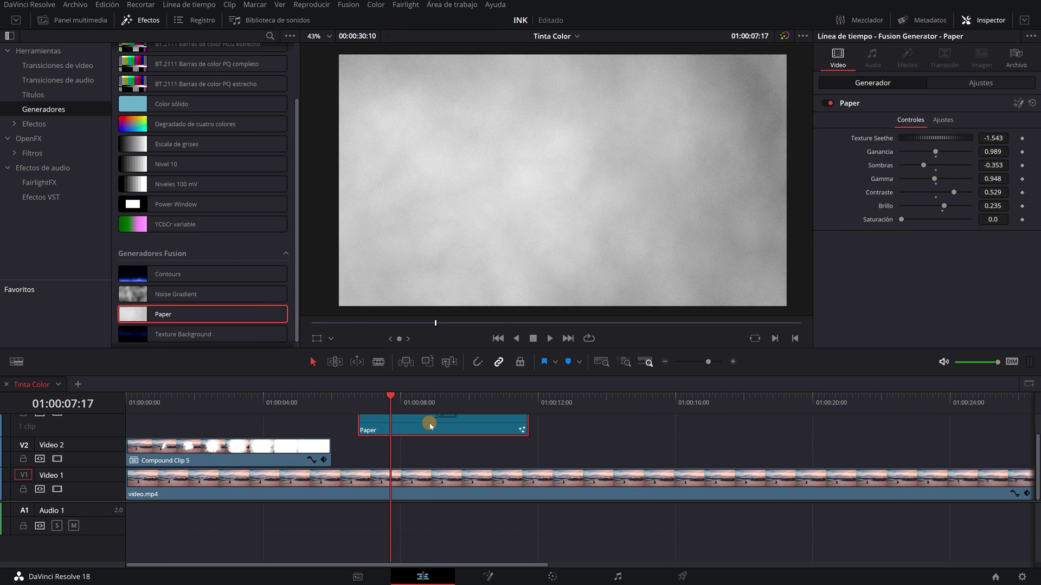
pyautogui.moveTo(430, 425)
pyautogui.mouseDown()
pyautogui.moveTo(194, 433)
pyautogui.moveTo(205, 401)
pyautogui.mouseUp()
pyautogui.moveTo(291, 437); pyautogui.dragTo(326, 438)
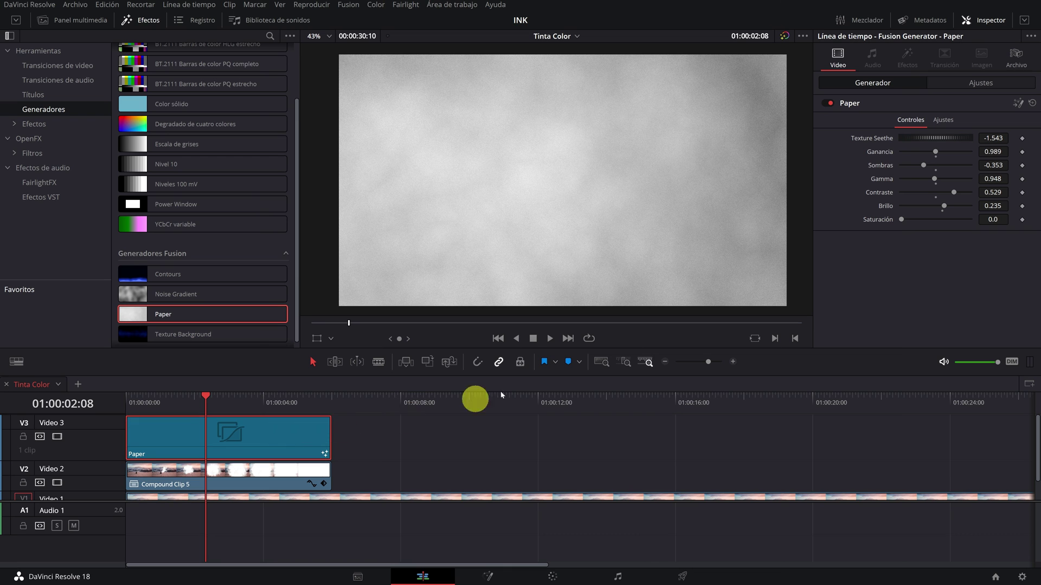
# Set the Paper clip's Composite Mode to Multiplicar
pyautogui.click(978, 84)
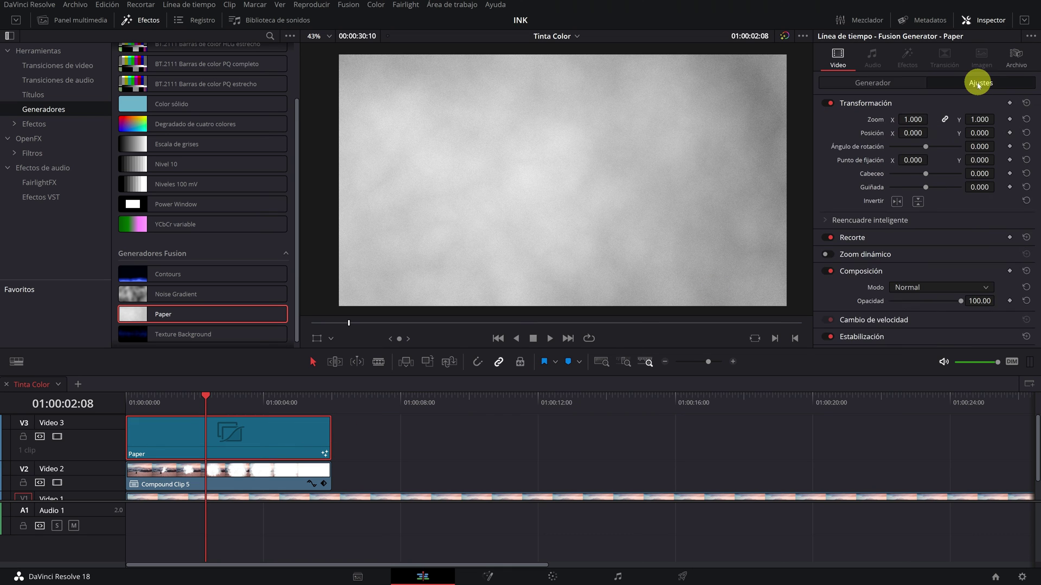
pyautogui.click(939, 286)
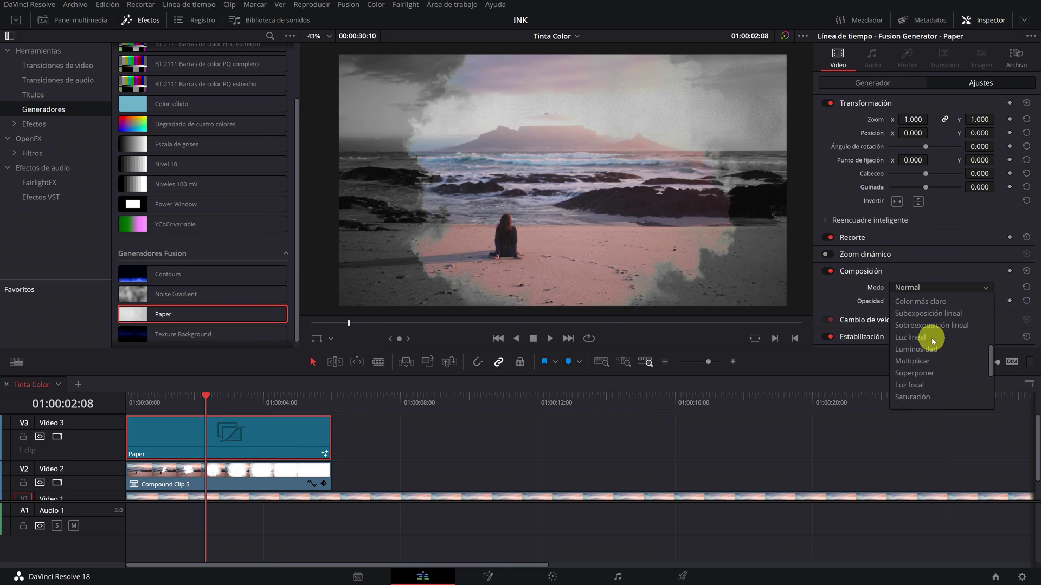
pyautogui.click(925, 360)
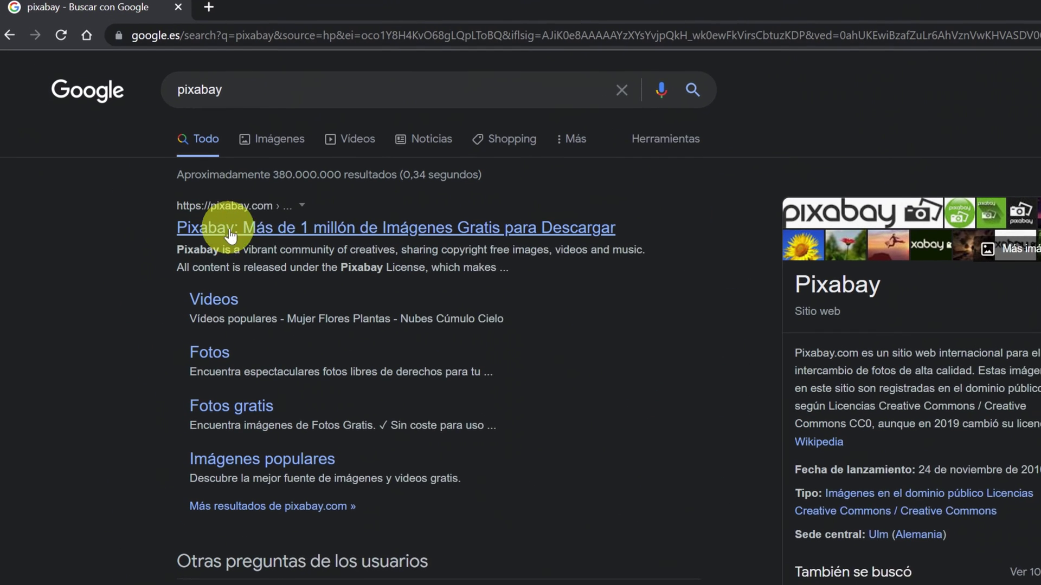
# On Pixabay, switch the search type to Videos and search for 'ink'
pyautogui.click(344, 237)
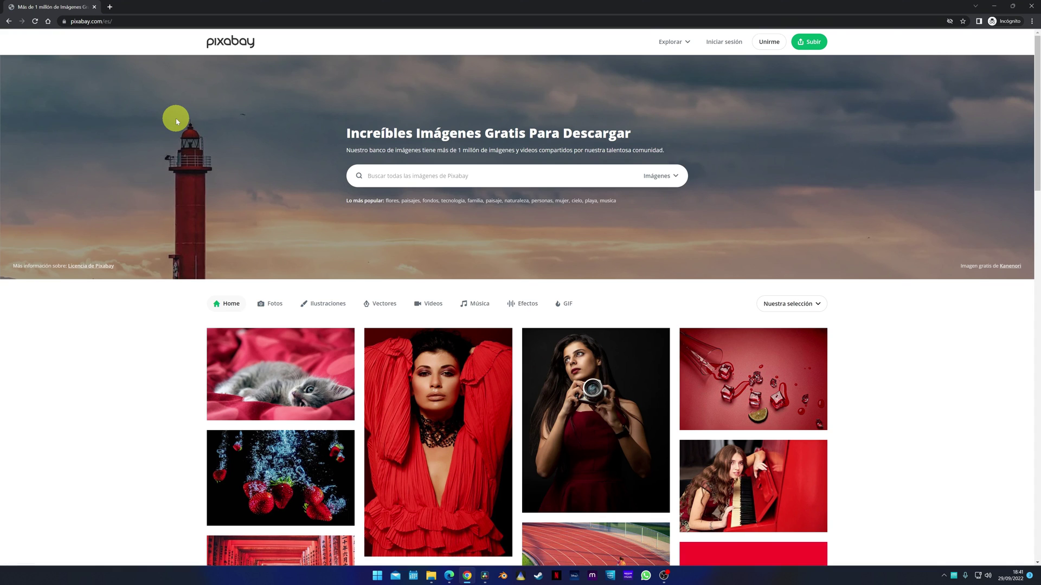
pyautogui.click(674, 181)
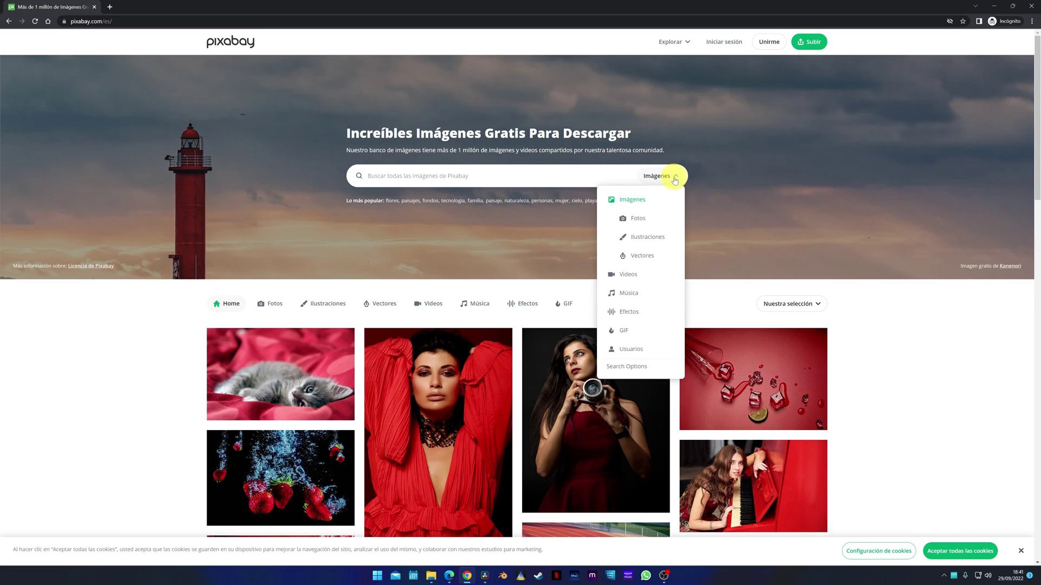
pyautogui.click(636, 278)
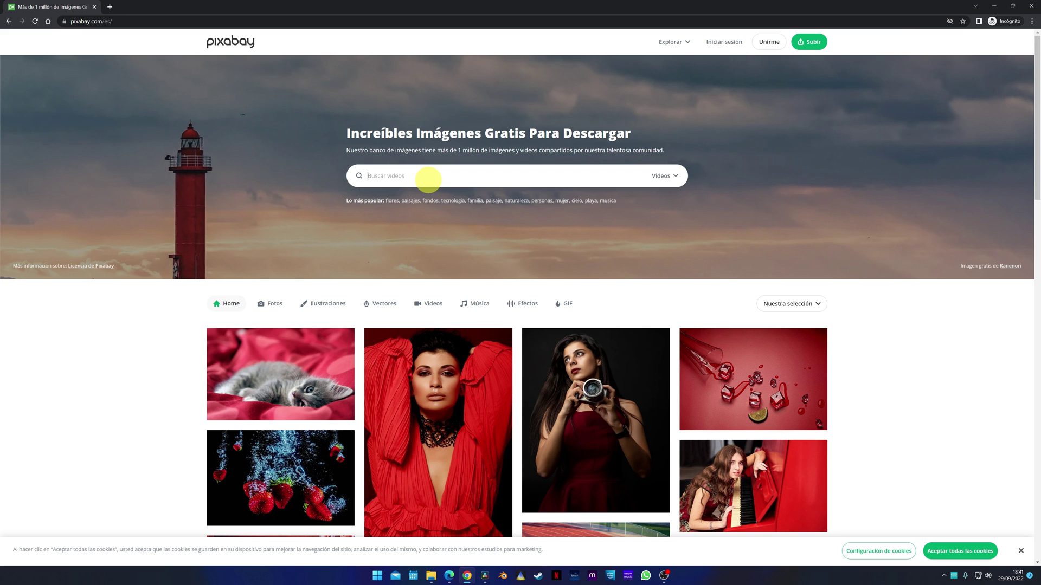
pyautogui.write('ink')
pyautogui.press('Return')
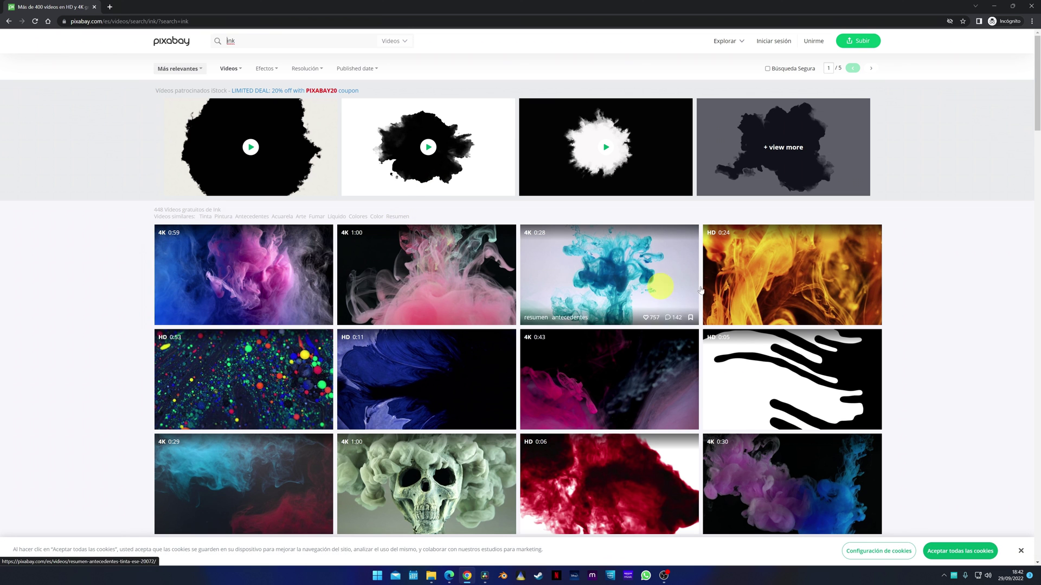
pyautogui.scroll(-5, 667, 276)
pyautogui.scroll(-1, 636, 281)
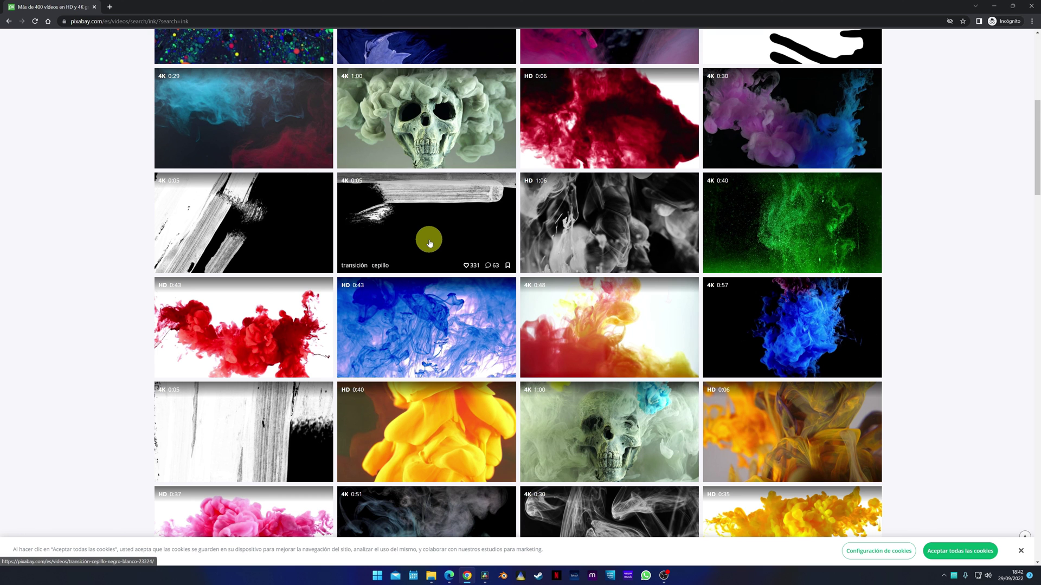
pyautogui.scroll(10, 474, 231)
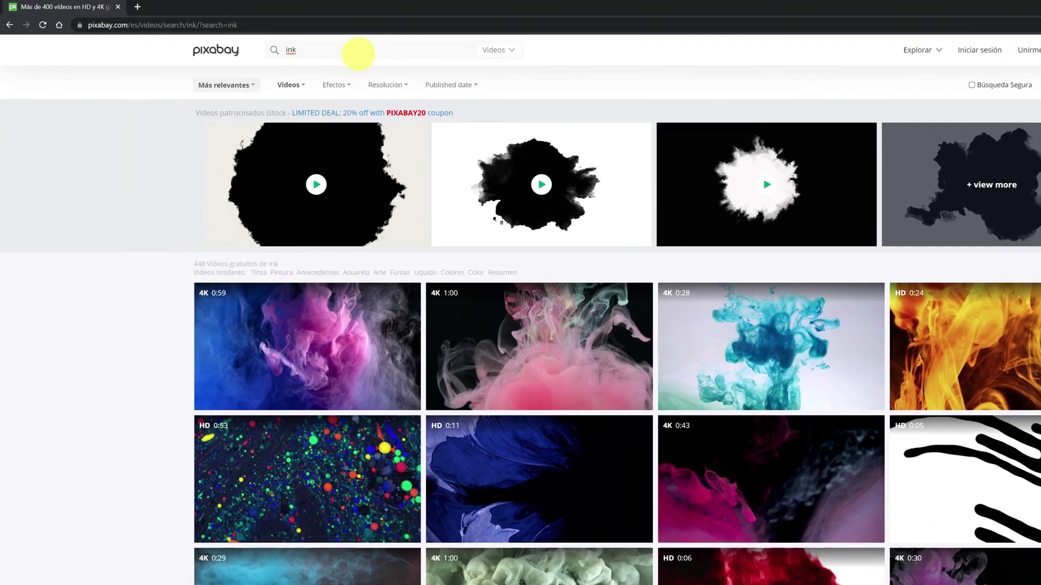
# Refine the search to 'ink black', then enter 'ink grunge' as the next search
pyautogui.click(356, 50)
pyautogui.write('black')
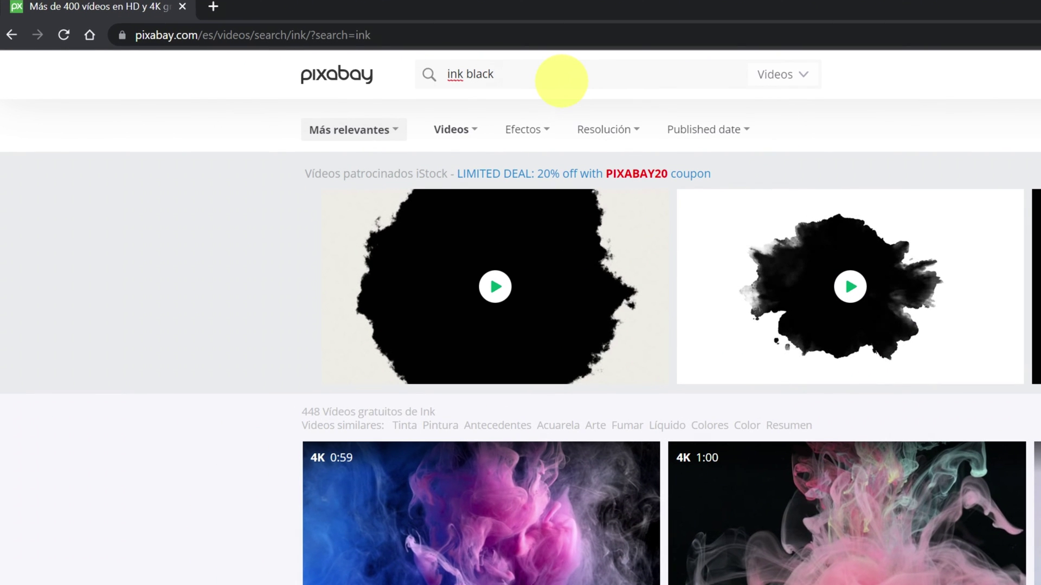
pyautogui.press('BackSpace')
pyautogui.press('BackSpace')
pyautogui.press('BackSpace')
pyautogui.write('runge')
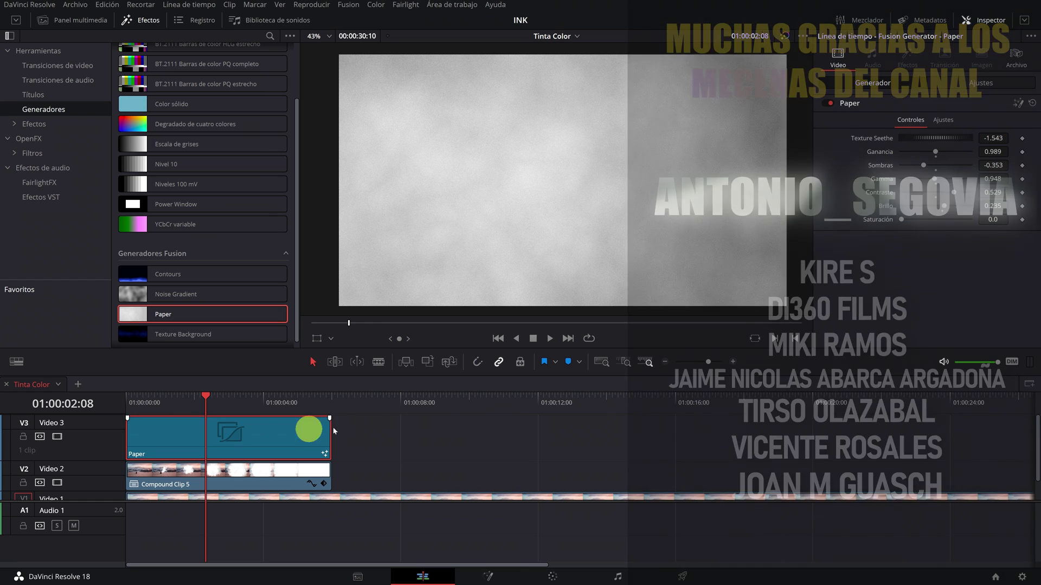
# Browse the Paper clip's Composite Mode list in Ajustes, leaving it on Normal
pyautogui.click(979, 84)
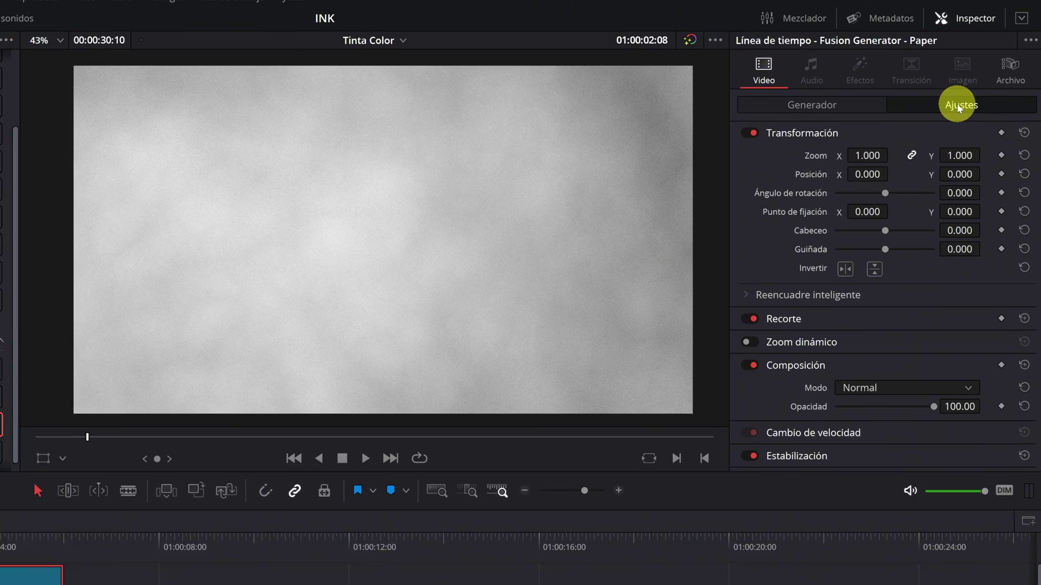
pyautogui.click(899, 401)
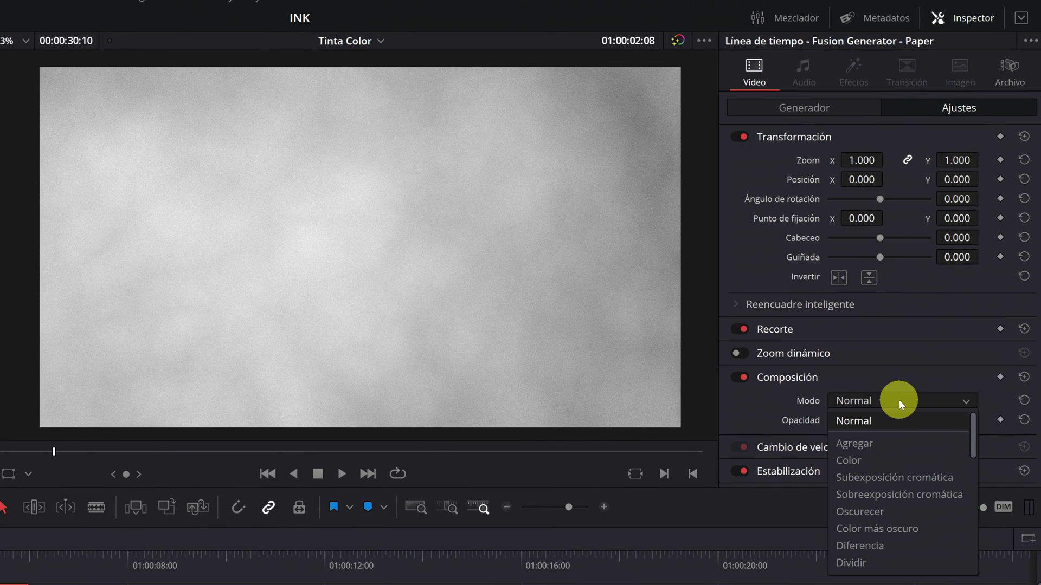
pyautogui.scroll(-3, 905, 481)
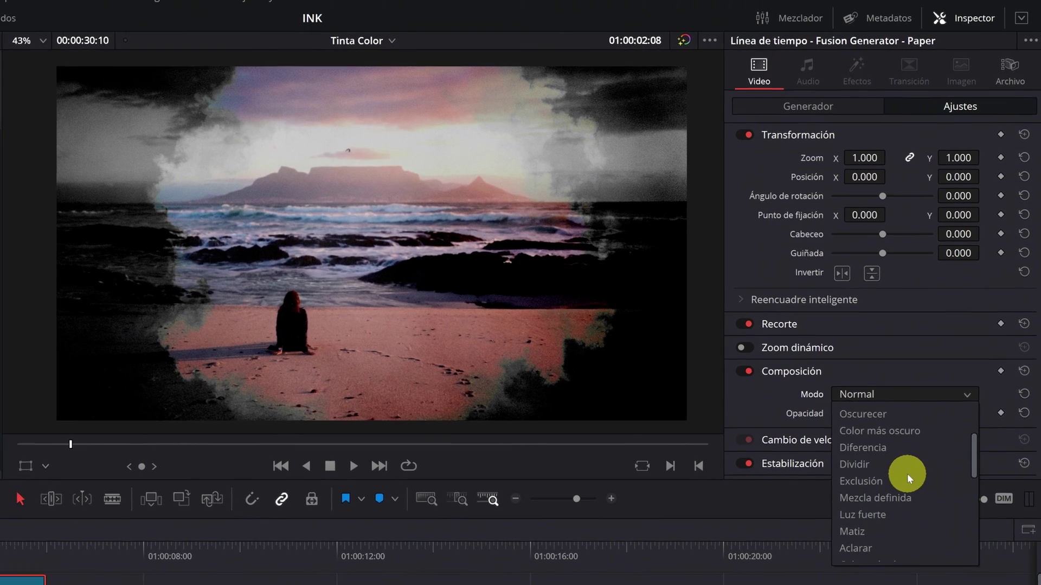